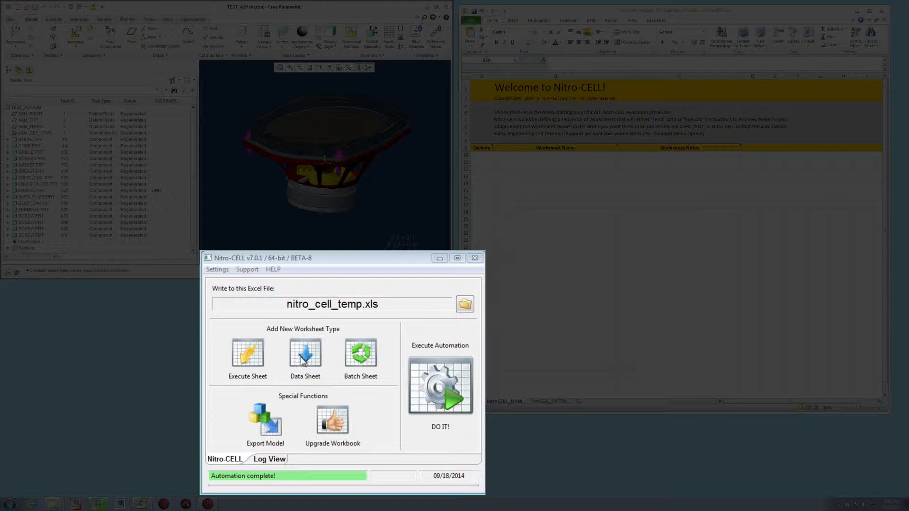
# Step: Add a new data worksheet named send_data, used by NitroCELL_MAIN, to nitro_cell_temp.xls
pyautogui.click(302, 357)
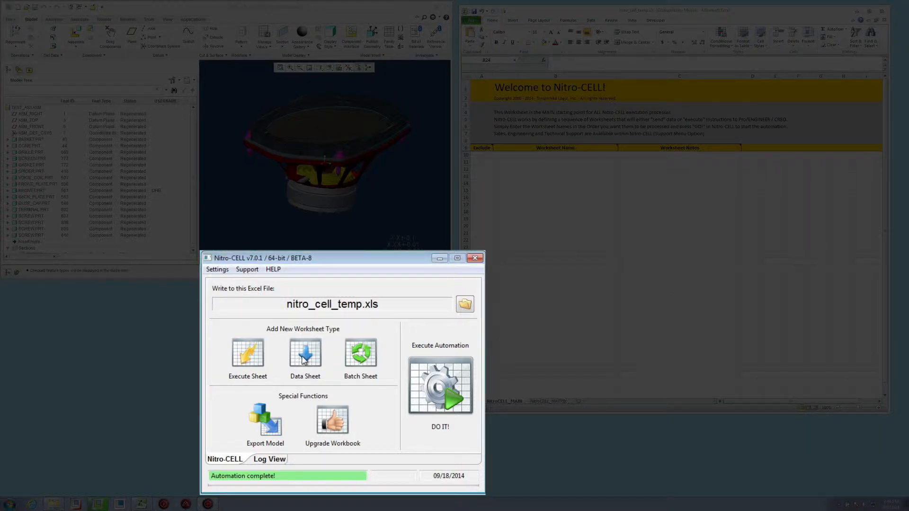
pyautogui.click(302, 356)
pyautogui.moveTo(360, 299); pyautogui.dragTo(361, 289)
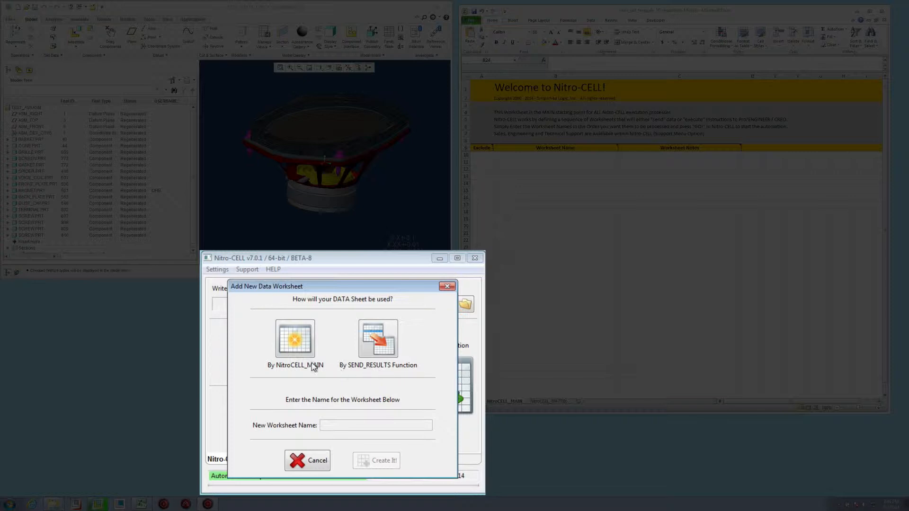
pyautogui.click(295, 345)
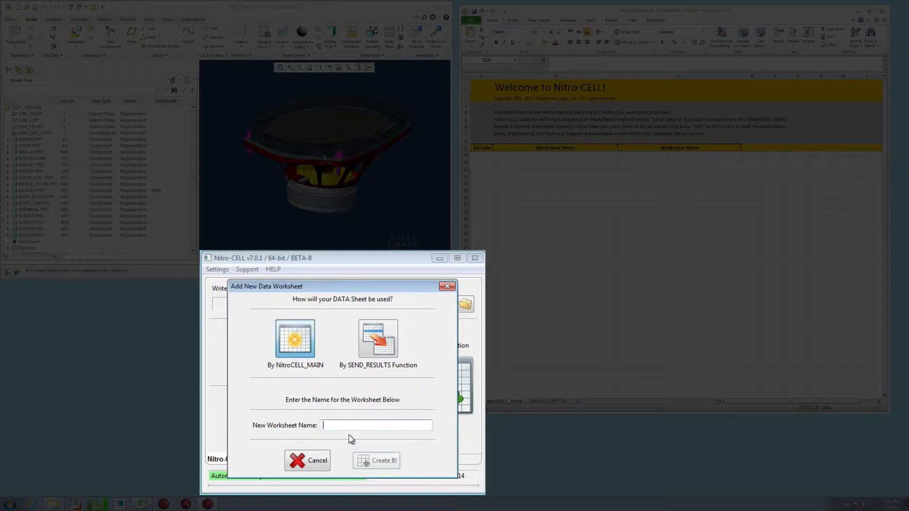
pyautogui.click(348, 425)
pyautogui.write('se')
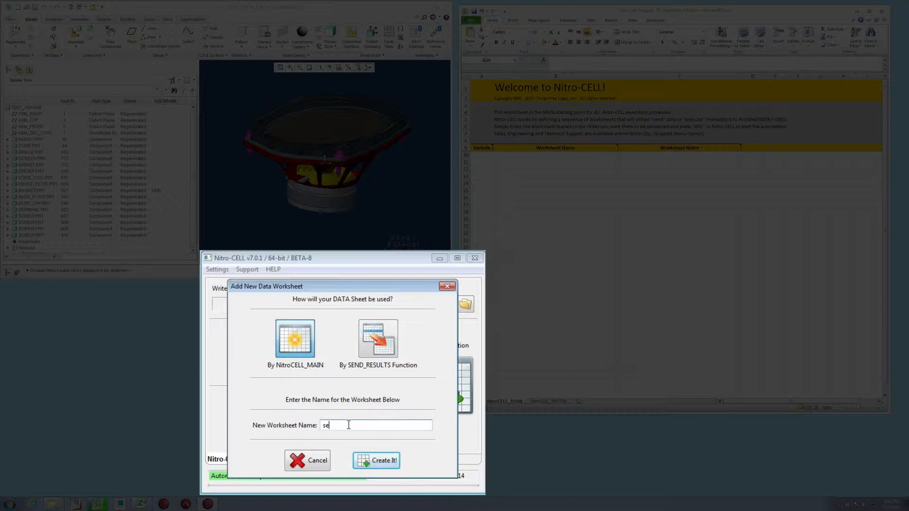
pyautogui.write('nd_data')
pyautogui.press('Return')
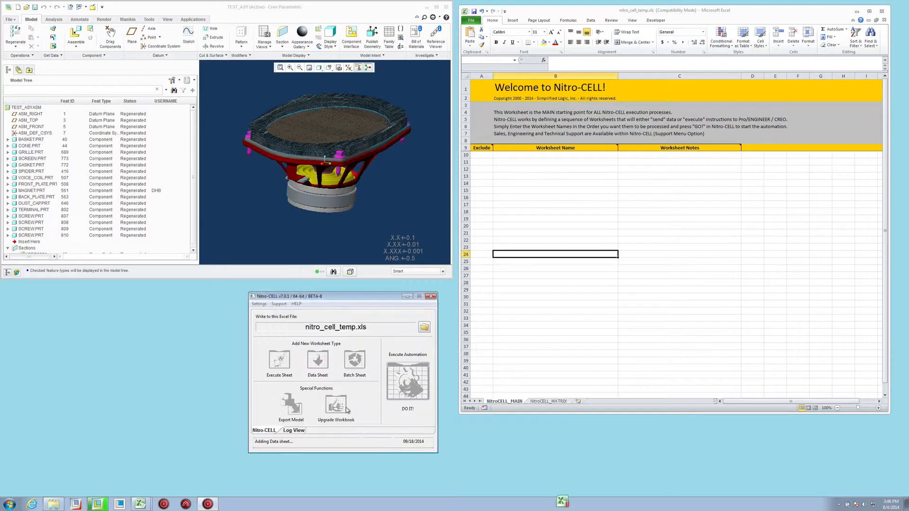
pyautogui.click(329, 380)
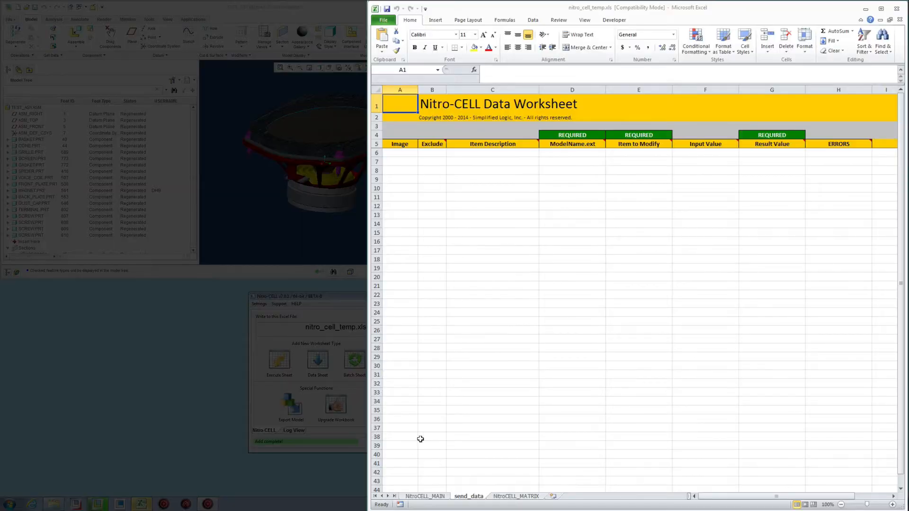
# Step: Check how send_data is listed on the NitroCELL_MAIN worksheet and return to the send_data worksheet
pyautogui.click(434, 497)
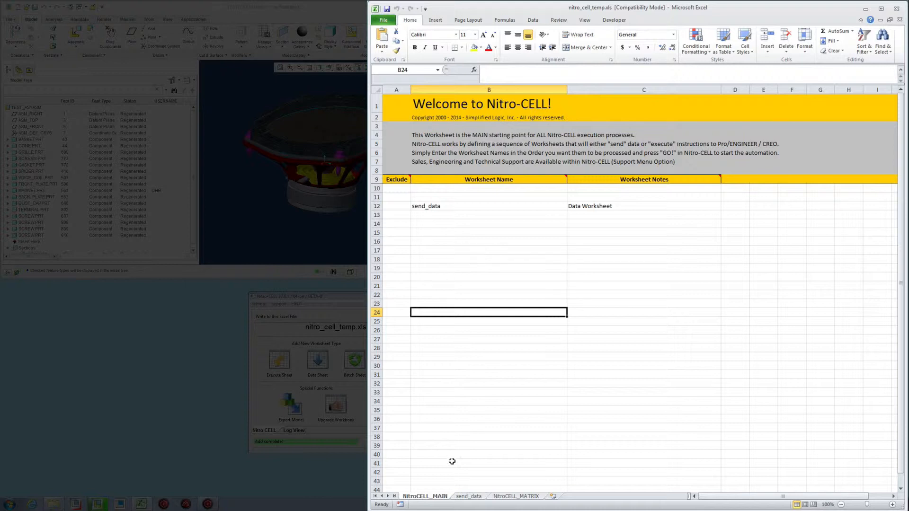
pyautogui.click(468, 496)
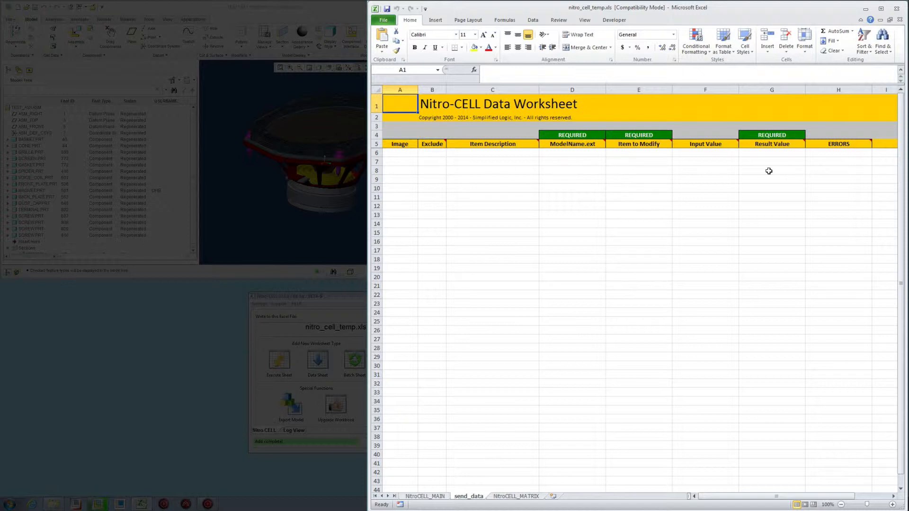
# Step: Enter sample markers x, d, f, e, r and 21312 down the Exclude column from B8 and clear them
pyautogui.click(436, 170)
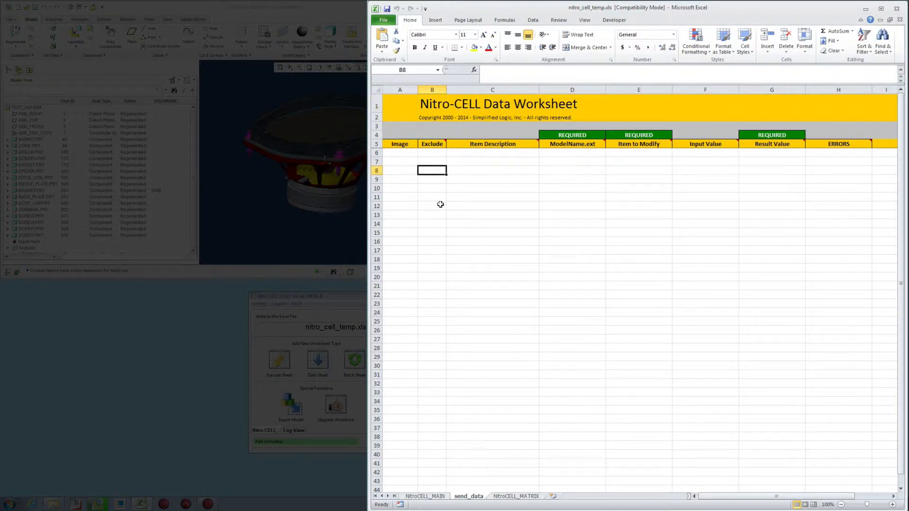
pyautogui.write('x d f e r 21')
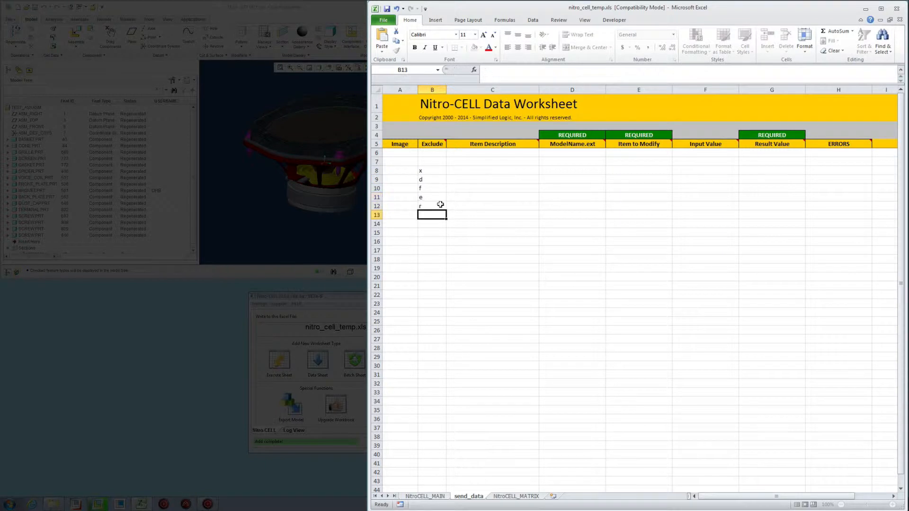
pyautogui.write('212')
pyautogui.press('Return')
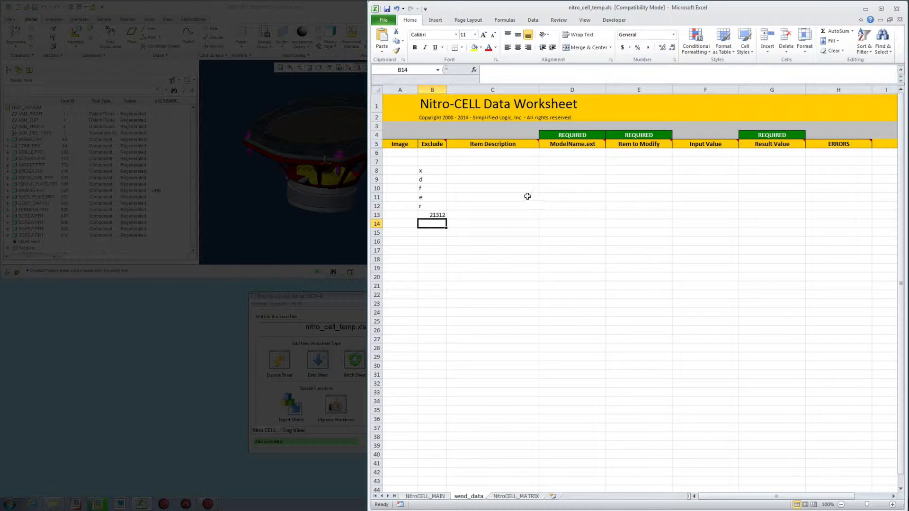
pyautogui.moveTo(420, 173); pyautogui.dragTo(439, 222)
pyautogui.press('Delete')
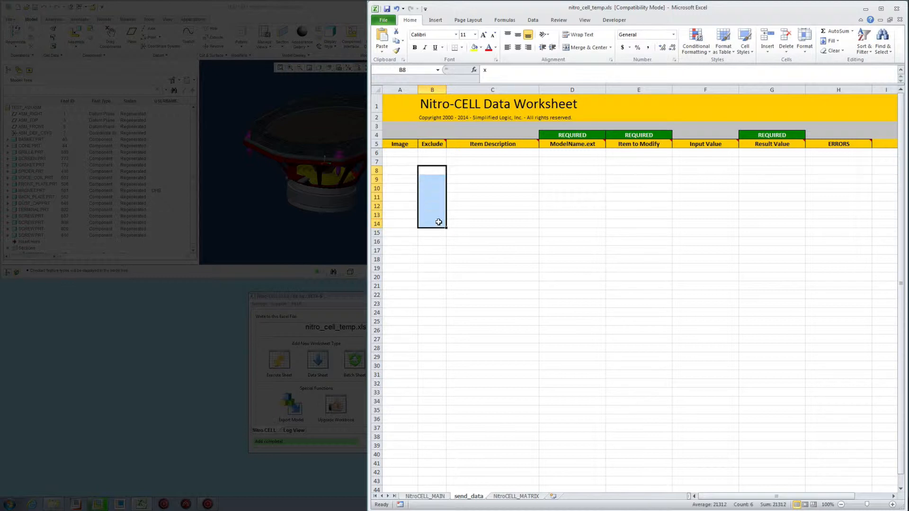
# Step: Mark row 9 with x in the Exclude column and remove the mark again
pyautogui.press('Up')
pyautogui.press('Down')
pyautogui.press('Down')
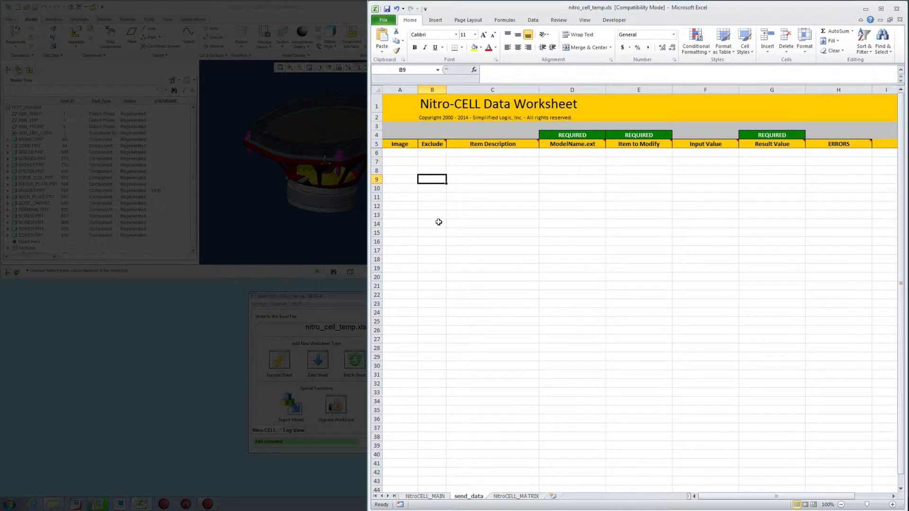
pyautogui.write('x')
pyautogui.press('Return')
pyautogui.press('Up')
pyautogui.press('Delete')
pyautogui.press('Down')
# Step: Enter magnet.prt as the model name in row 9 of the send_data worksheet
pyautogui.click(570, 180)
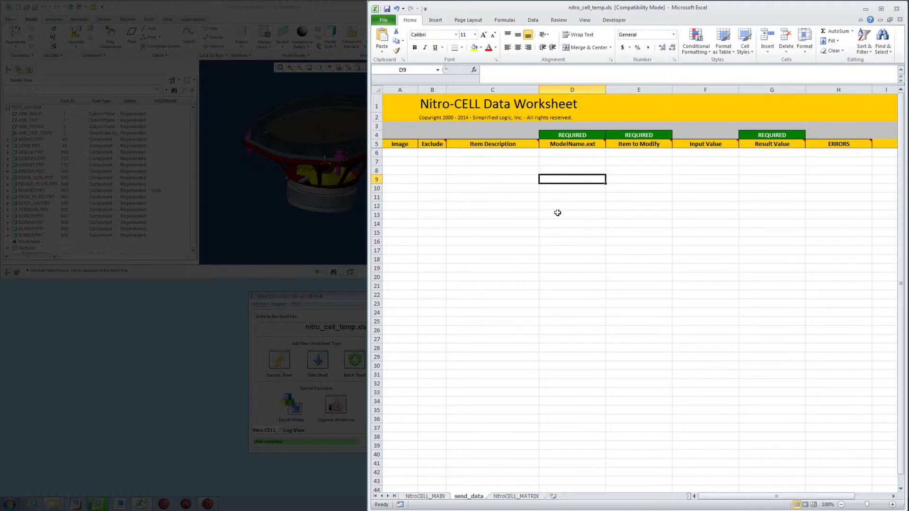
pyautogui.write('ma')
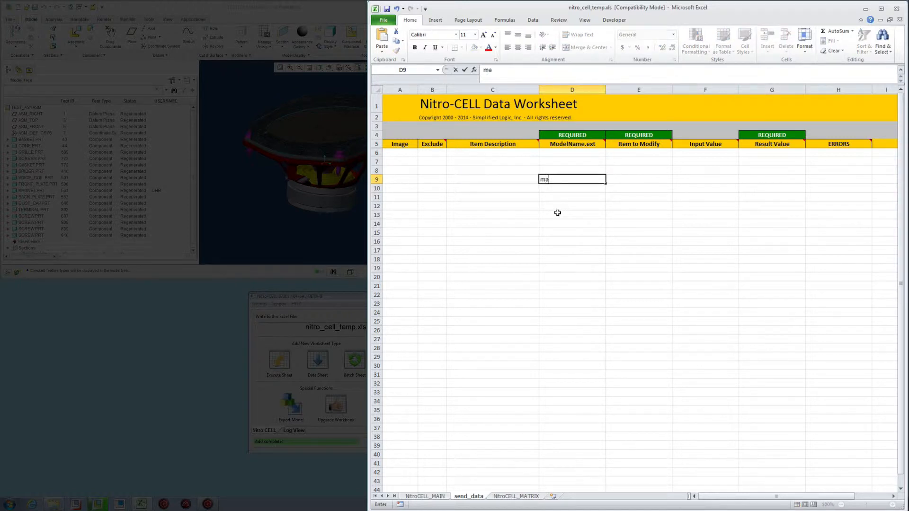
pyautogui.write('gnet.prt')
pyautogui.press('Return')
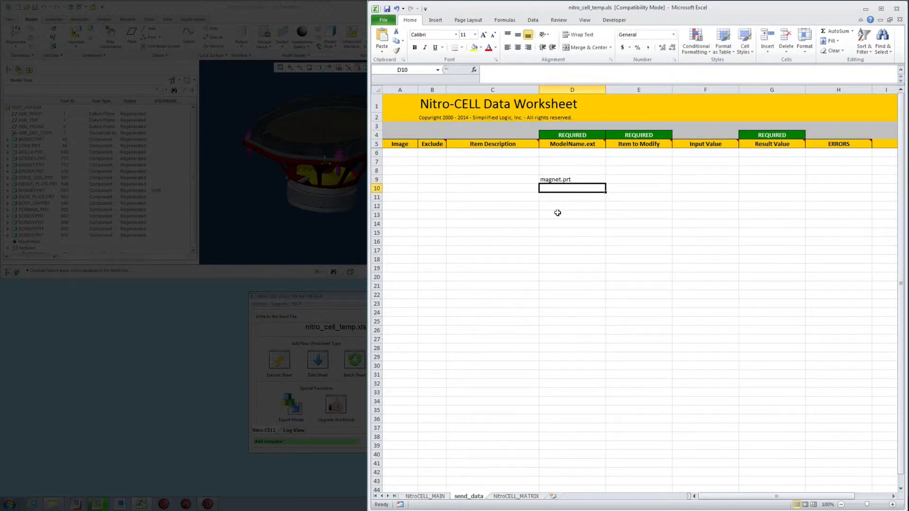
# Step: Set row 9's item to modify to username and its result value to AHA
pyautogui.click(349, 179)
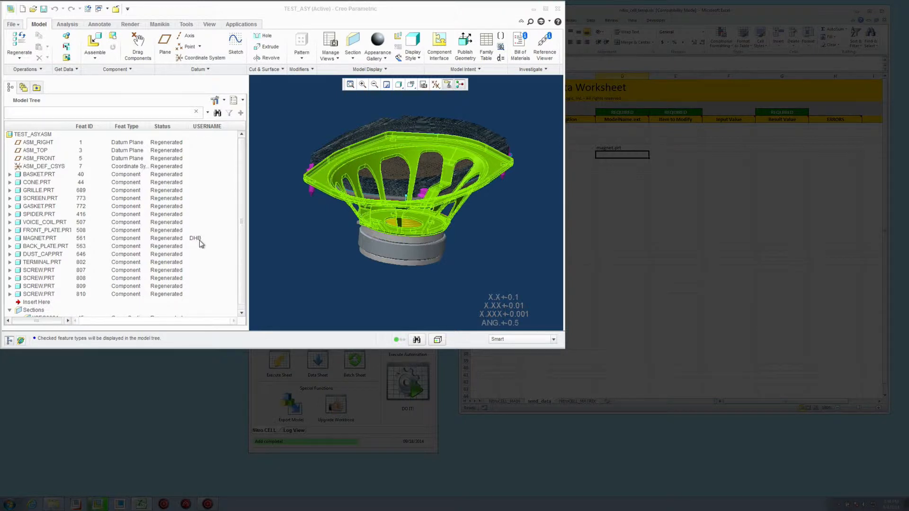
pyautogui.click(677, 155)
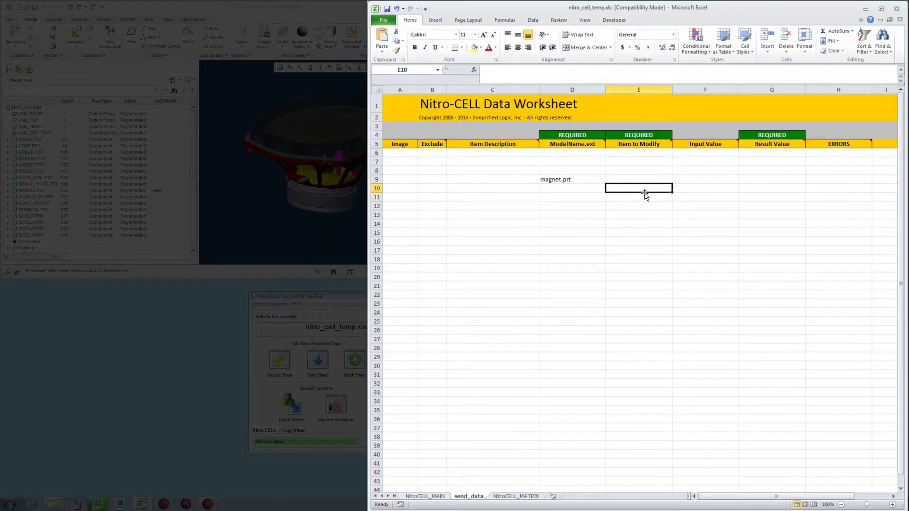
pyautogui.press('Up')
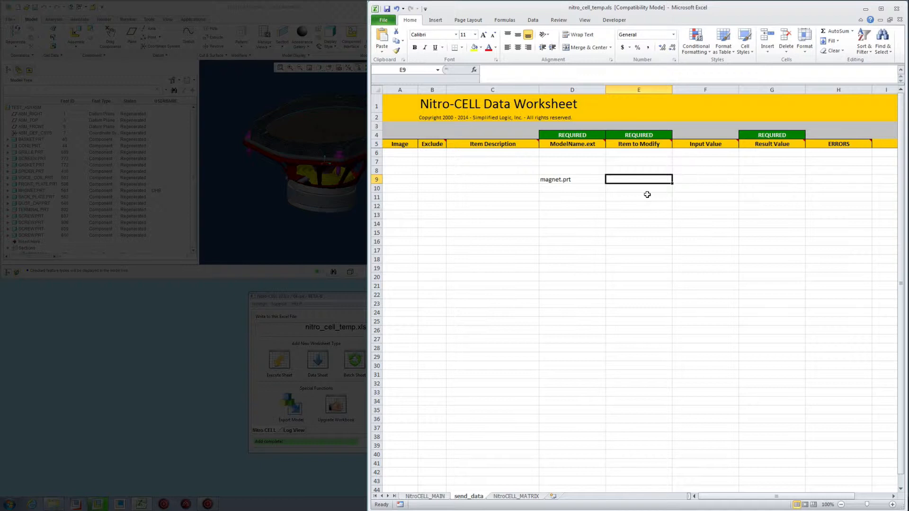
pyautogui.write('username')
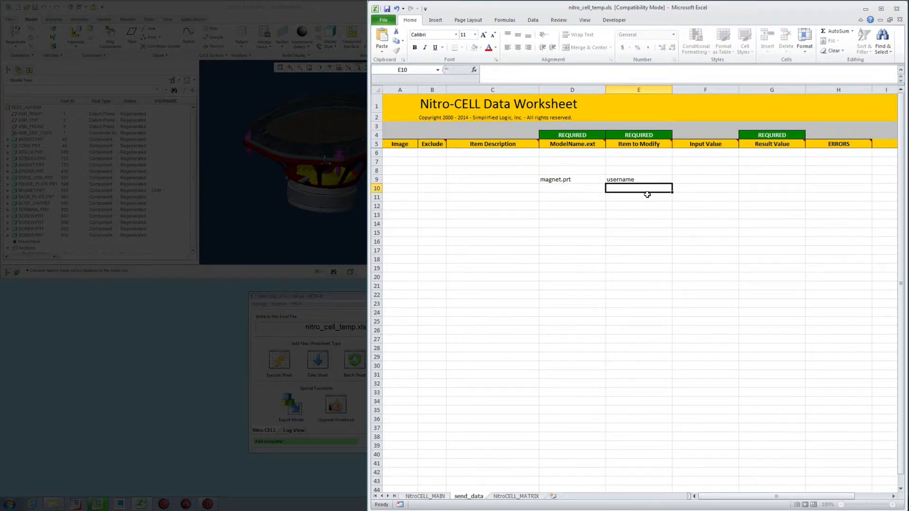
pyautogui.press('Tab')
pyautogui.press('Tab')
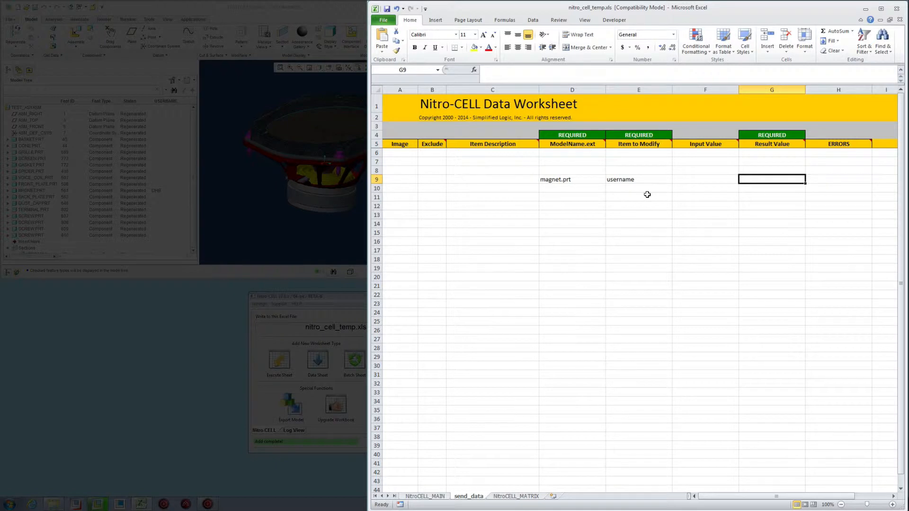
pyautogui.write('AHA')
pyautogui.press('Return')
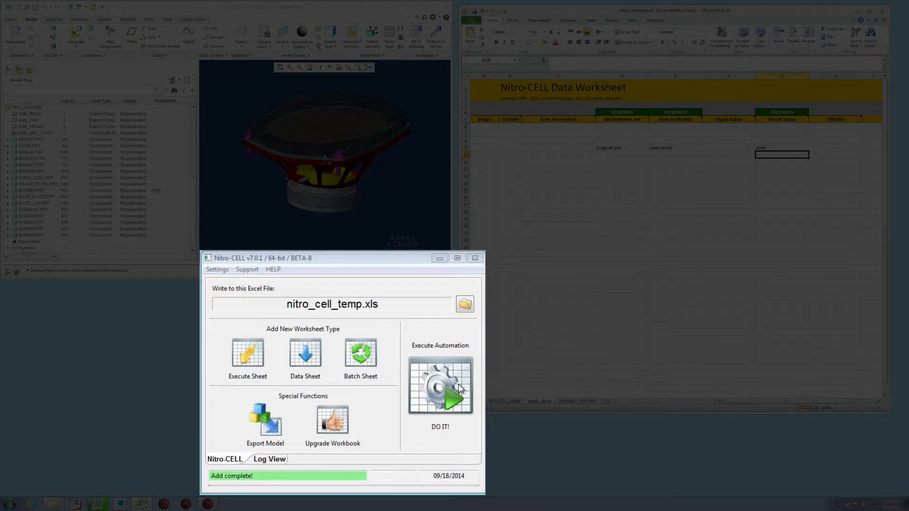
# Step: Execute the Nitro-CELL automation and regenerate the TEST_ASY assembly in Creo Parametric
pyautogui.click(459, 388)
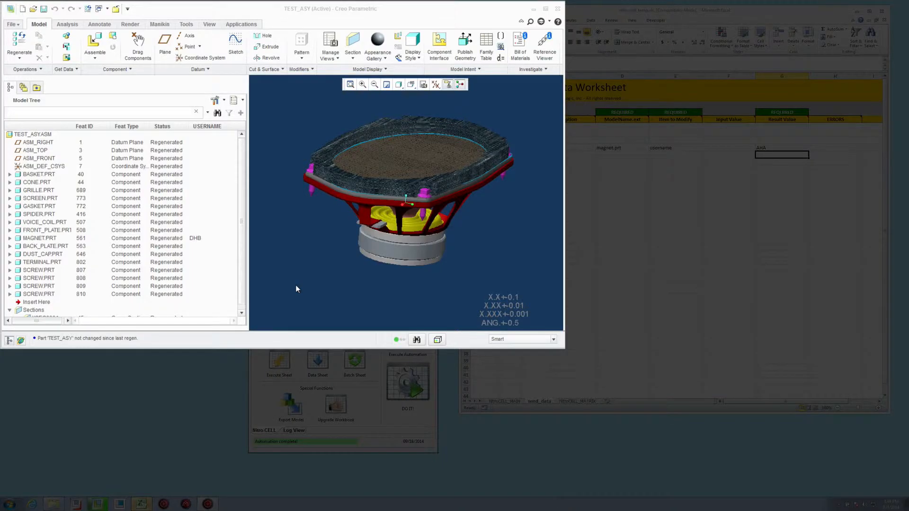
pyautogui.click(235, 228)
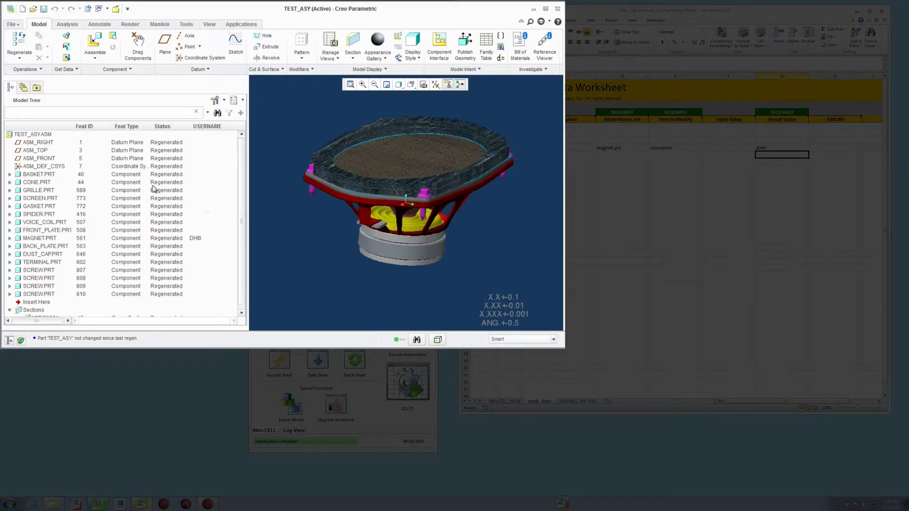
pyautogui.click(15, 39)
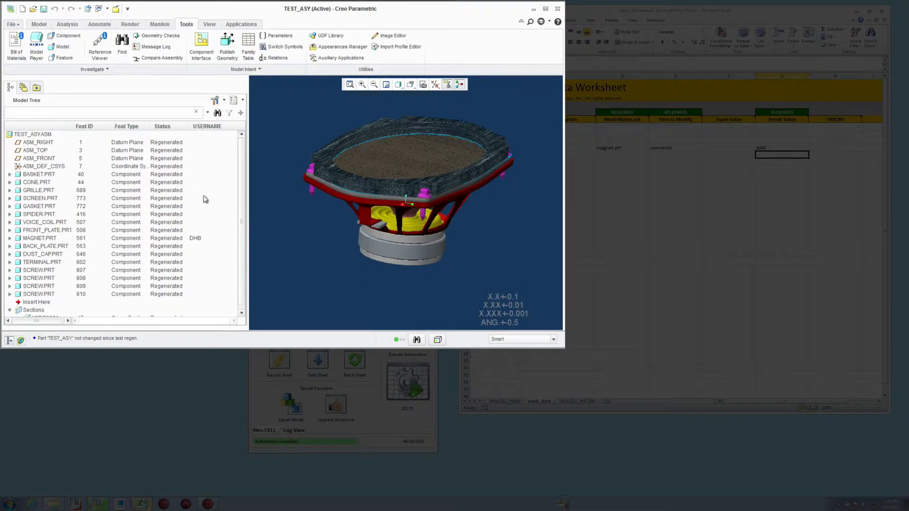
pyautogui.click(39, 24)
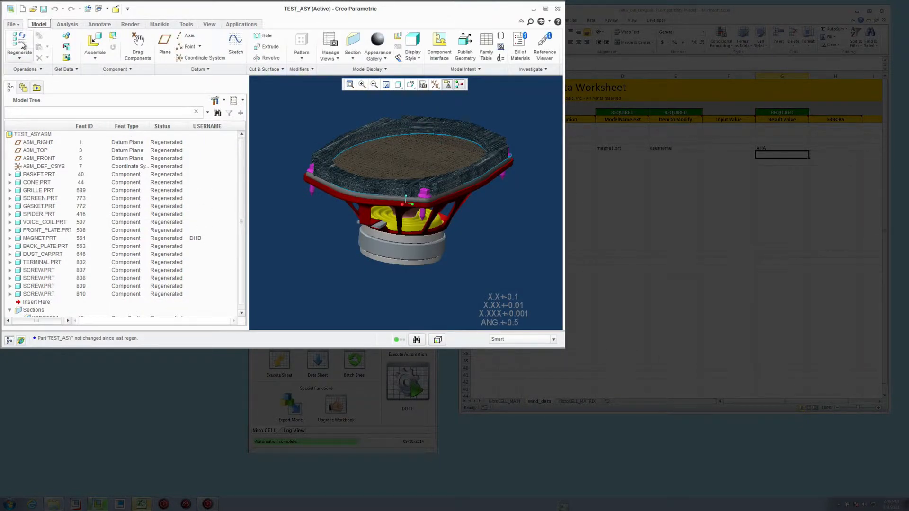
pyautogui.click(22, 45)
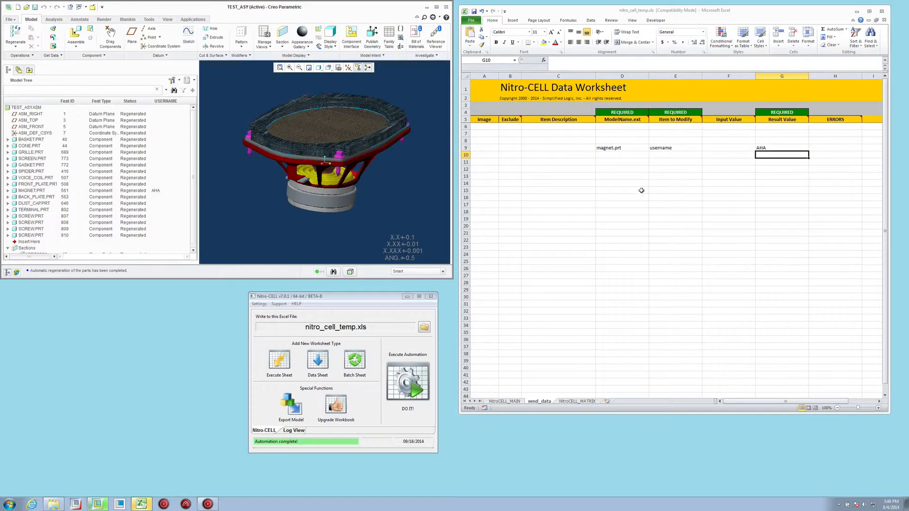
# Step: Change the model name in row 9 of the send_data worksheet to the wildcard *.prt
pyautogui.click(622, 154)
pyautogui.click(616, 149)
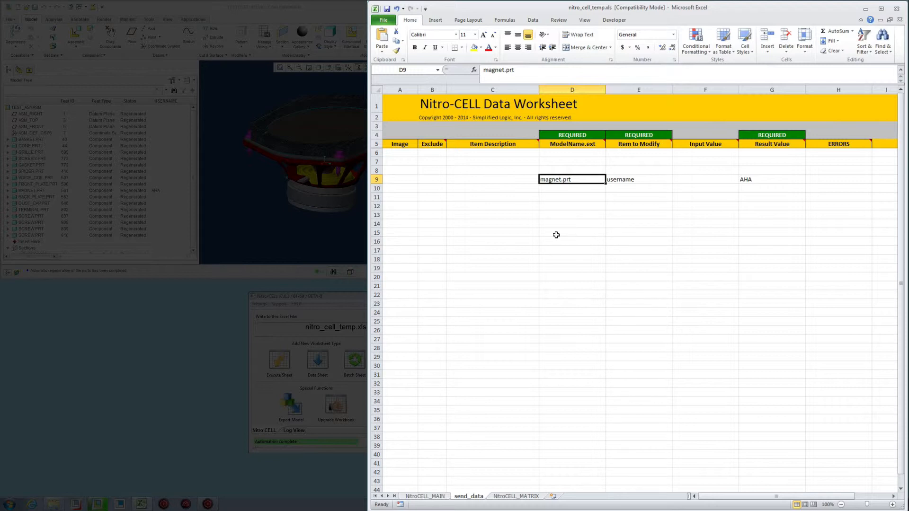
pyautogui.write('*.prt')
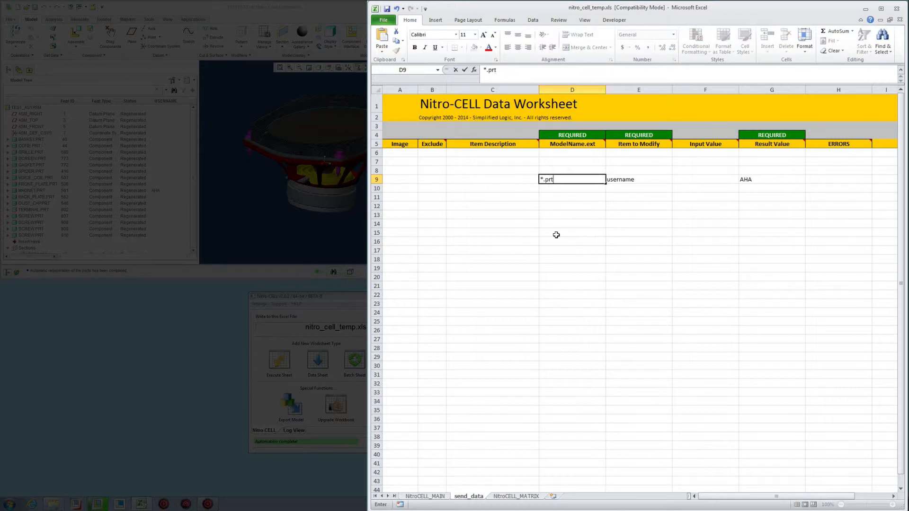
pyautogui.press('Return')
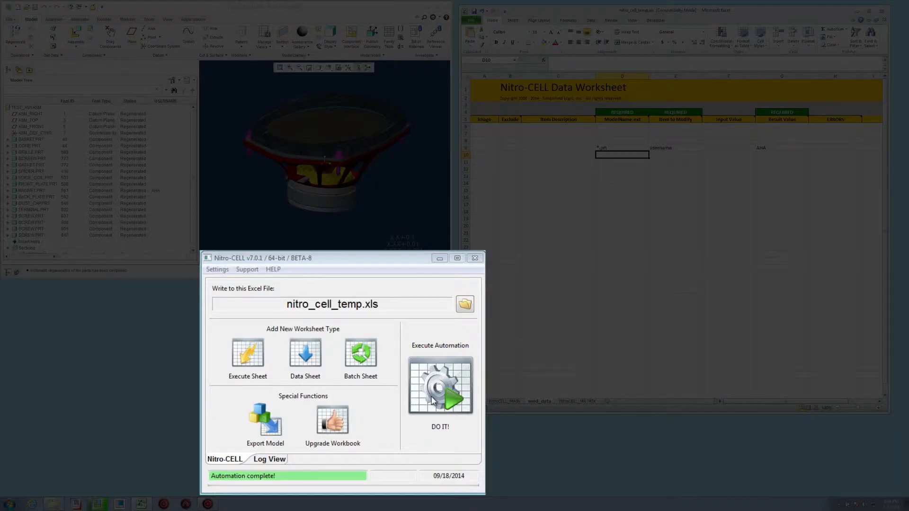
# Step: Execute the automation with the *.prt wildcard and regenerate the assembly in Creo Parametric
pyautogui.click(432, 400)
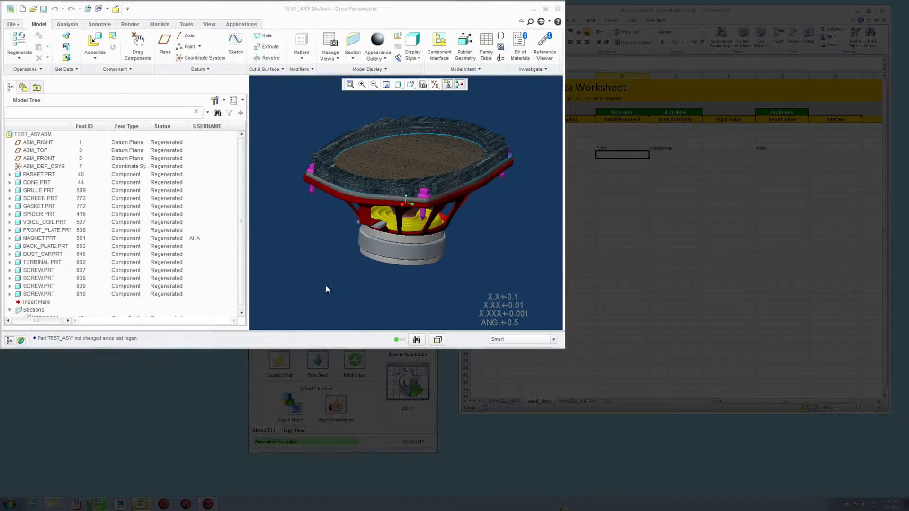
pyautogui.click(13, 41)
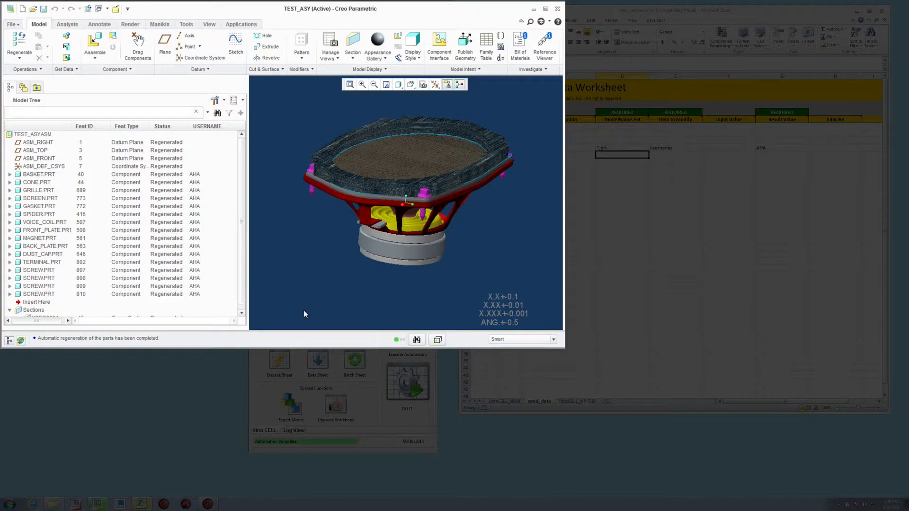
# Step: Mark row 9 of the send_data worksheet in Excel as excluded with an x
pyautogui.click(621, 162)
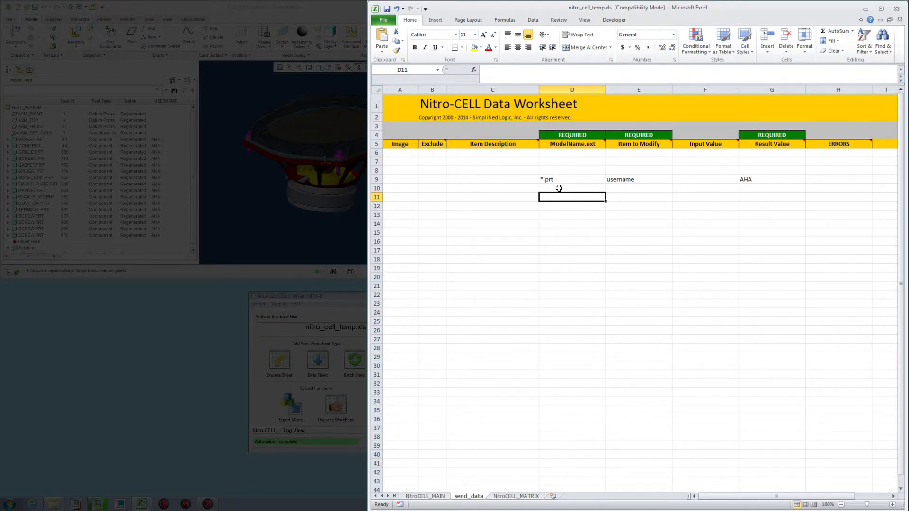
pyautogui.hscroll(1, 421, 181)
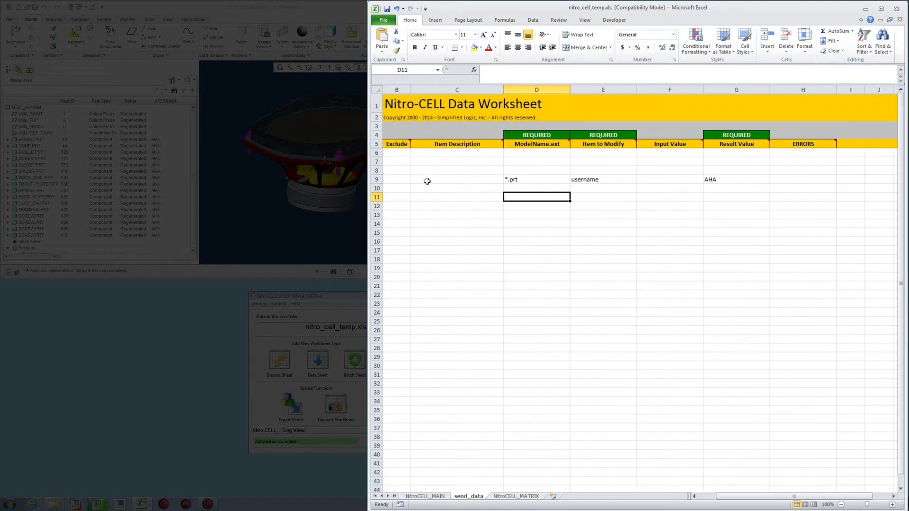
pyautogui.click(427, 181)
pyautogui.click(398, 180)
pyautogui.hscroll(-1, 398, 181)
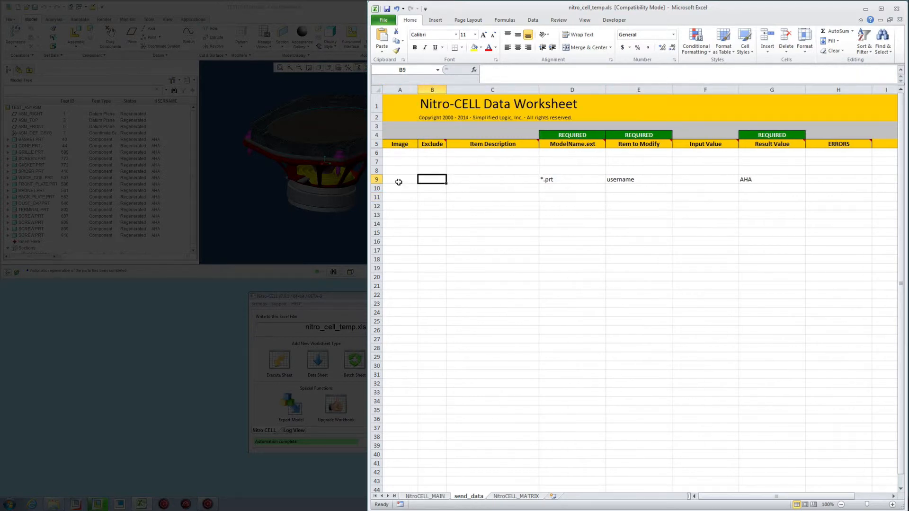
pyautogui.write('x')
pyautogui.press('Return')
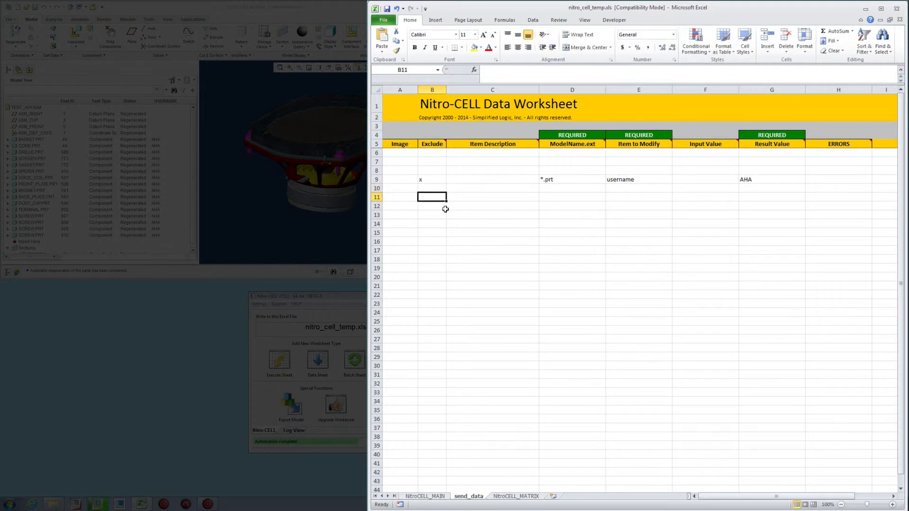
pyautogui.click(445, 207)
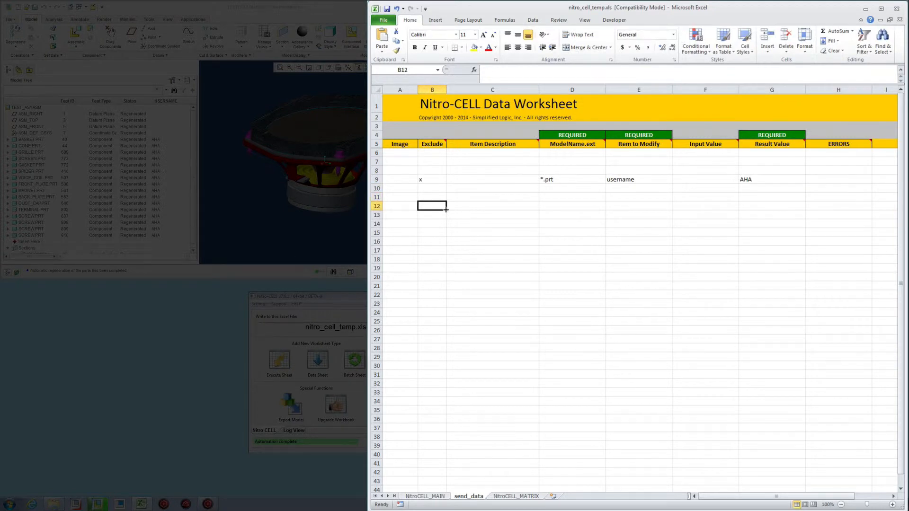
pyautogui.click(549, 208)
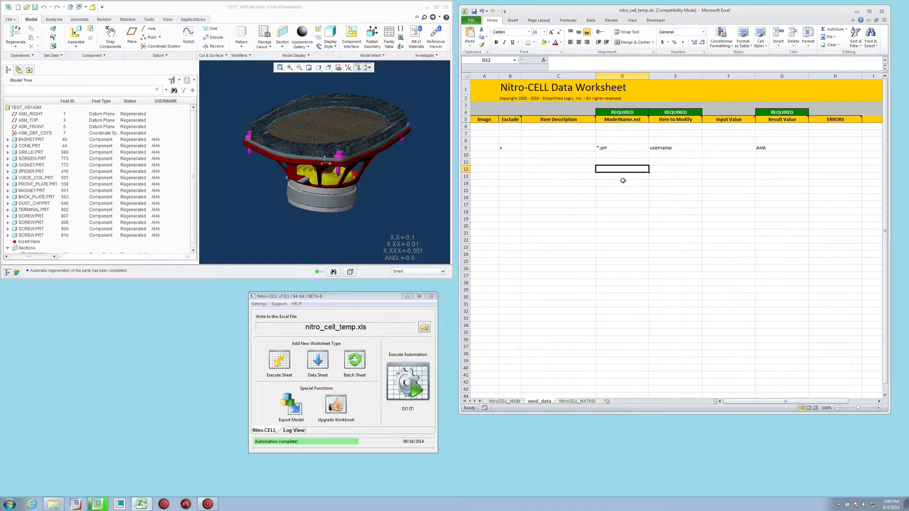
# Step: Show the magnet's dimensions in the Creo Parametric assembly and switch them to their symbolic names
pyautogui.click(343, 204)
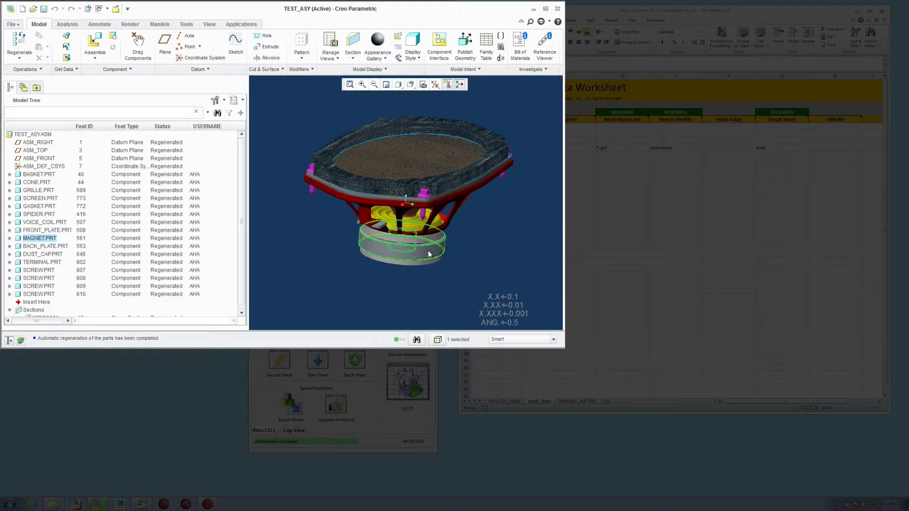
pyautogui.click(391, 274)
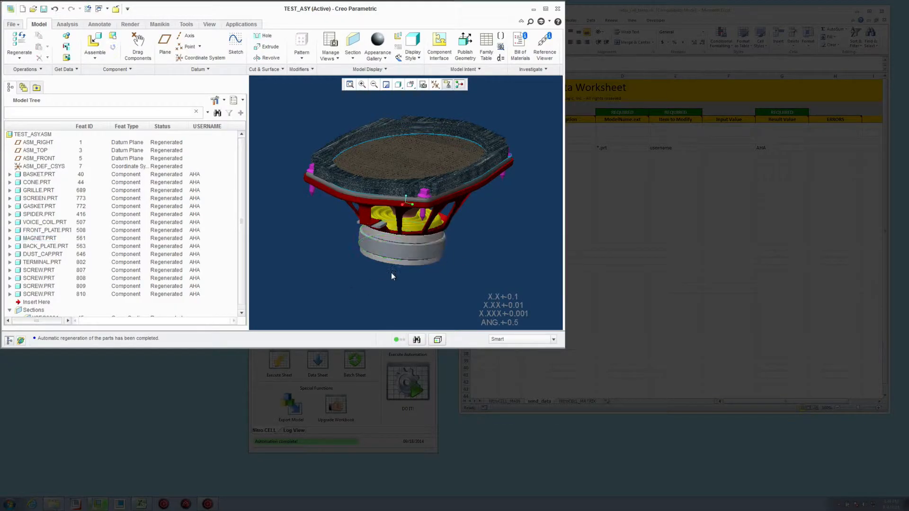
pyautogui.doubleClick(426, 248)
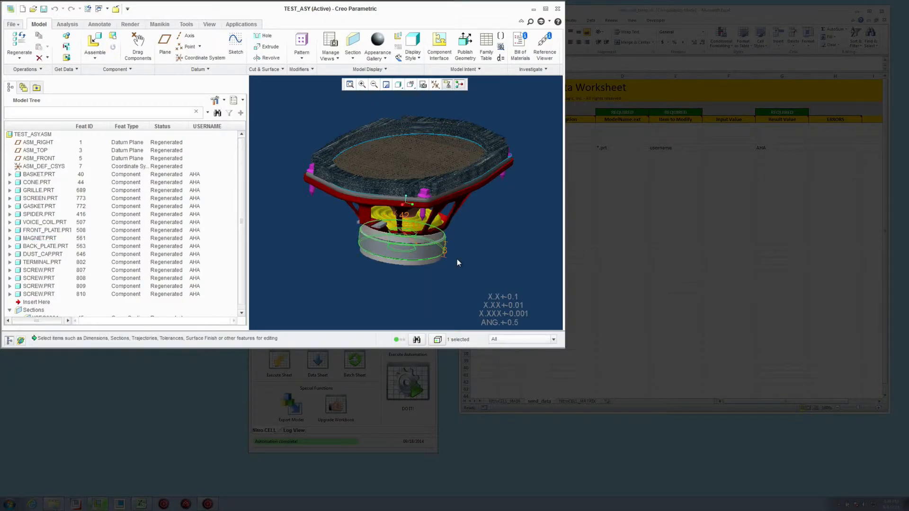
pyautogui.moveTo(461, 253); pyautogui.dragTo(466, 256)
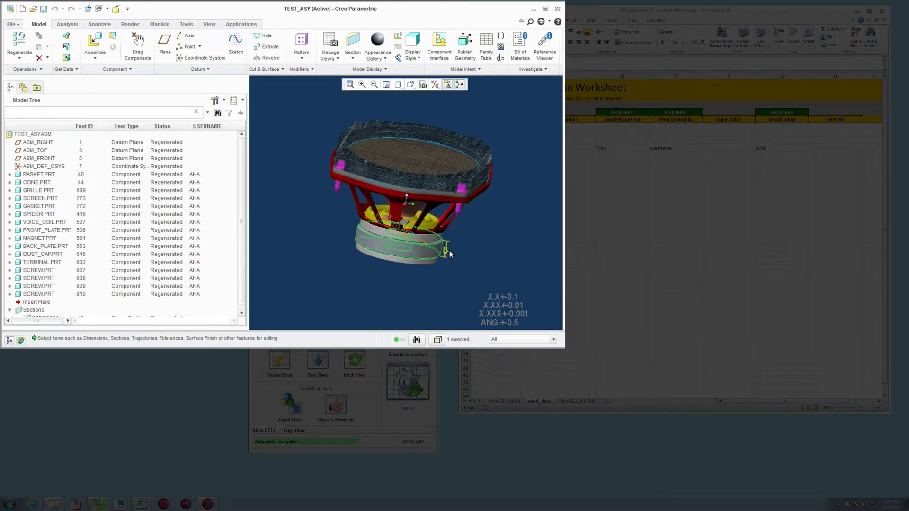
pyautogui.click(186, 24)
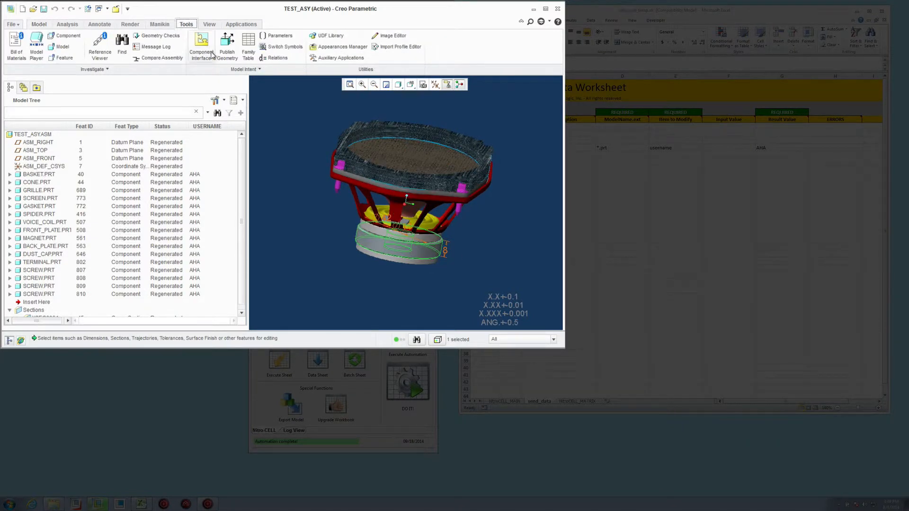
pyautogui.click(284, 46)
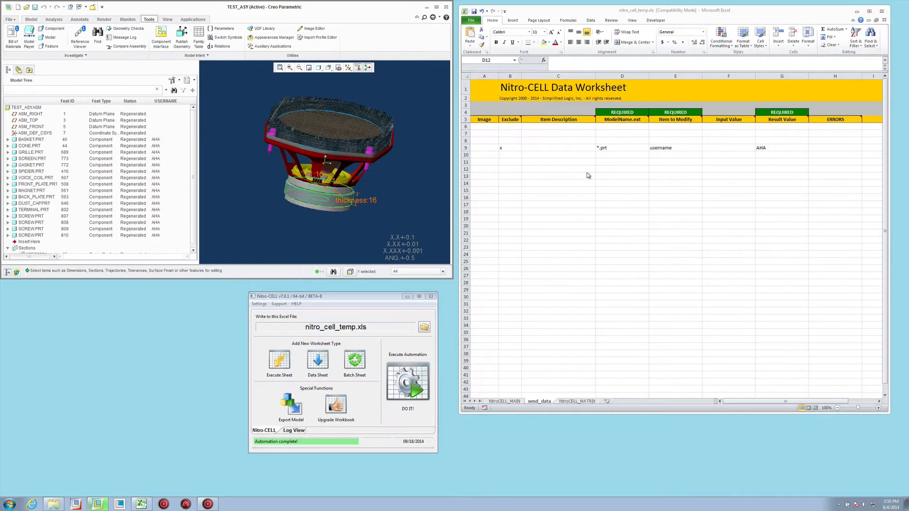
# Step: Fill row 12 of the send_data worksheet in Excel with model magnet.prt, item to modify DIM:thickness and result value 20
pyautogui.click(593, 170)
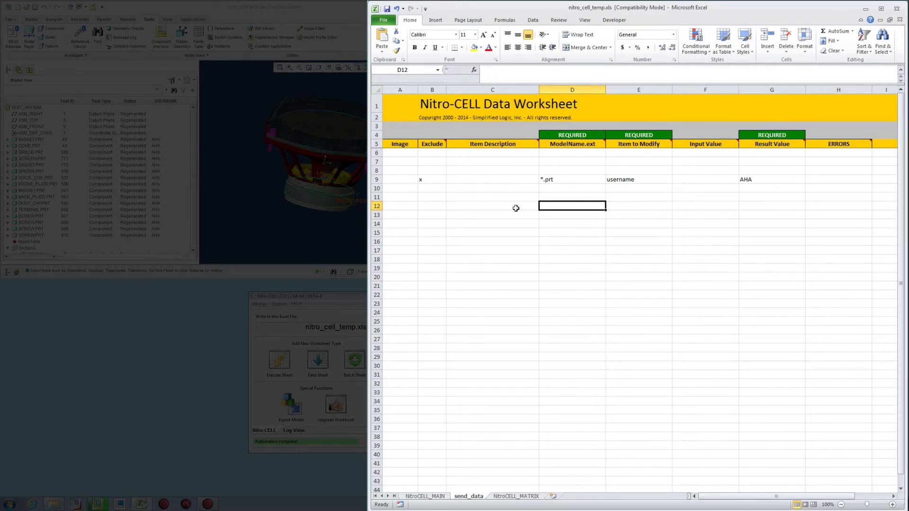
pyautogui.write('magnet.prt')
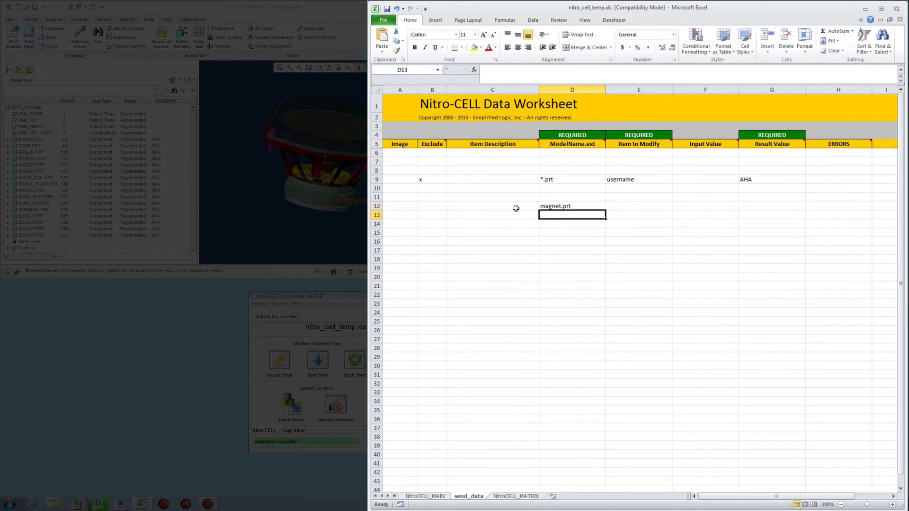
pyautogui.press('Tab')
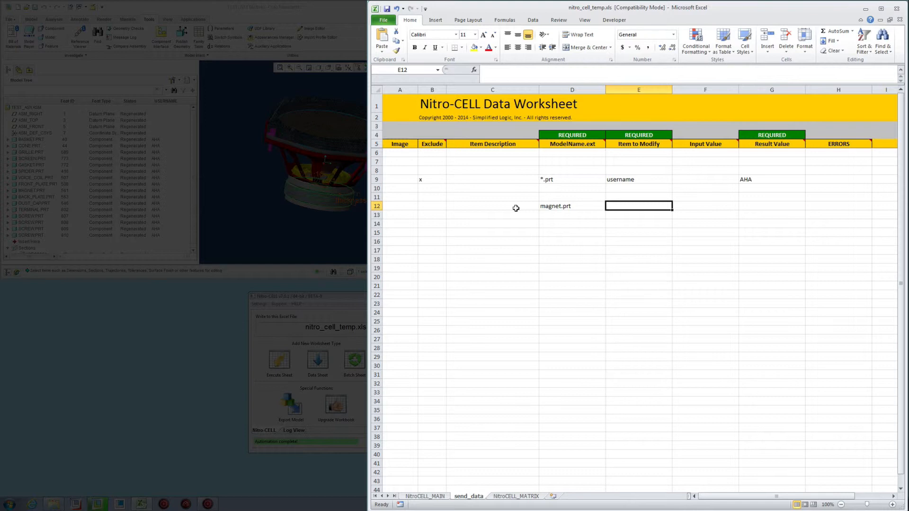
pyautogui.write('DIM:')
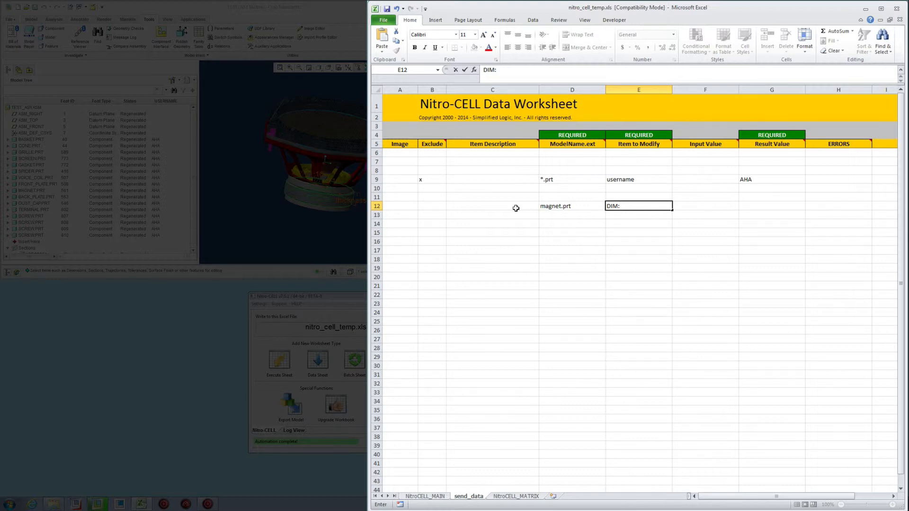
pyautogui.write('thickness')
pyautogui.press('Return')
pyautogui.press('Up')
pyautogui.press('Right')
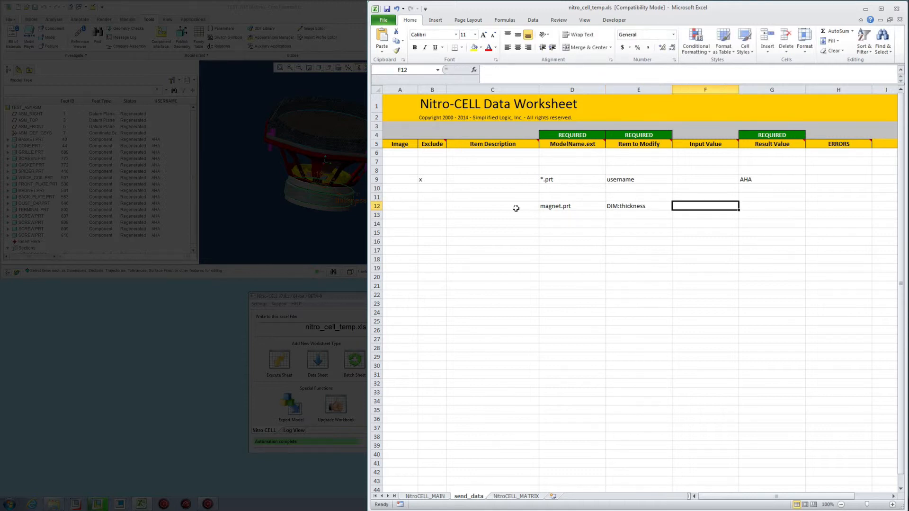
pyautogui.press('Right')
pyautogui.write('20')
pyautogui.press('Return')
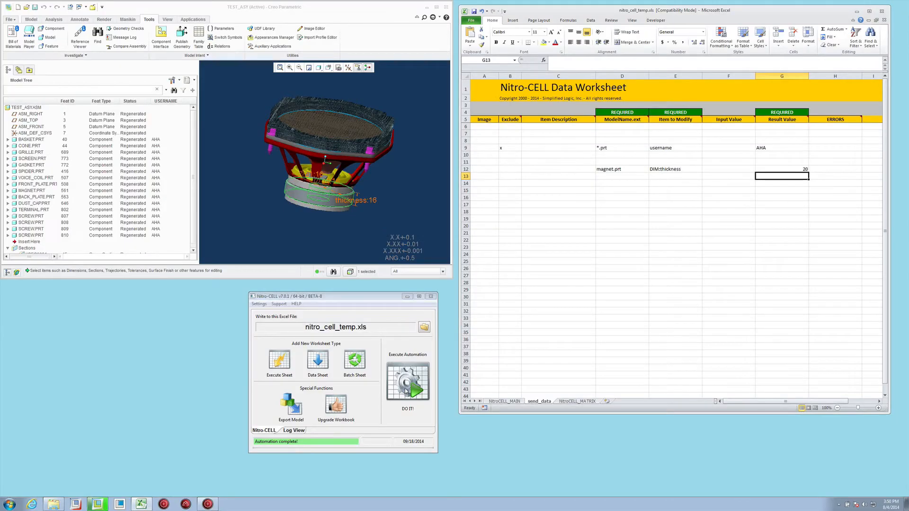
# Step: Execute the Nitro-CELL automation with the thickness row and regenerate the TEST_ASY assembly in Creo Parametric
pyautogui.click(406, 388)
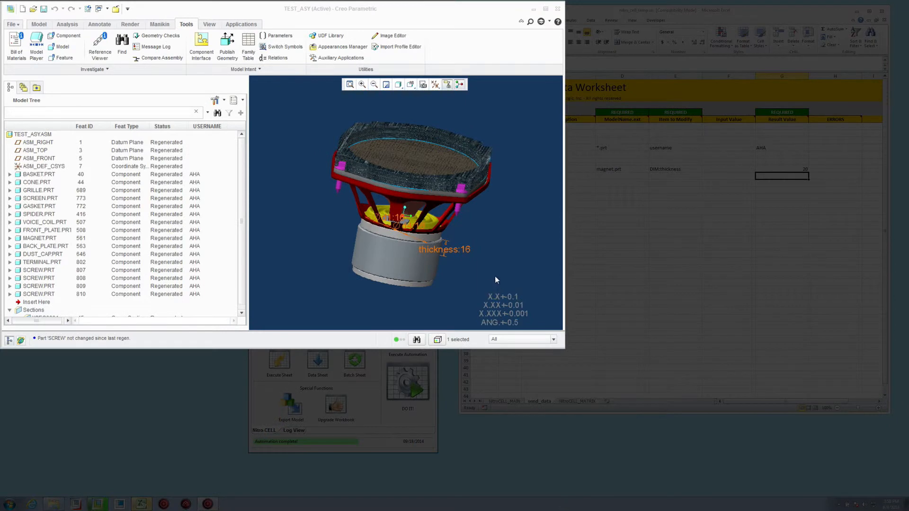
pyautogui.moveTo(495, 277); pyautogui.dragTo(489, 283)
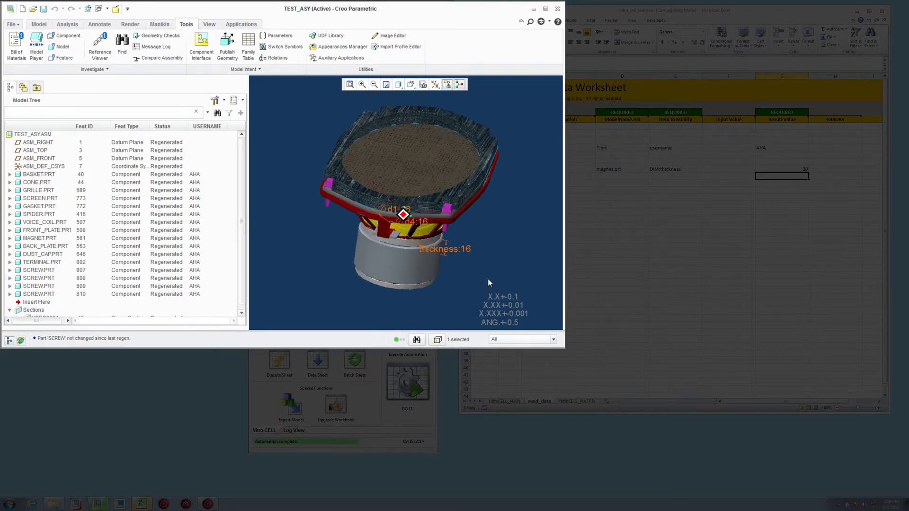
pyautogui.click(35, 25)
pyautogui.click(18, 40)
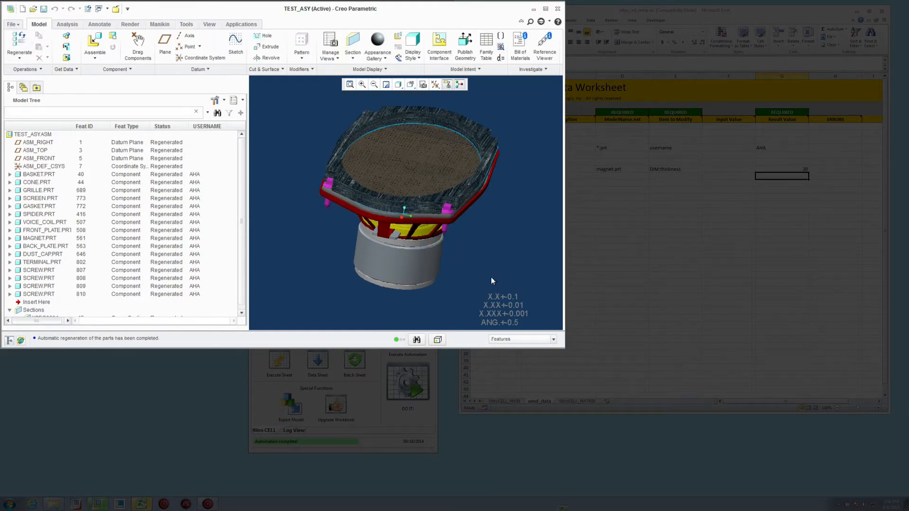
# Step: Display the magnet's dimensions again and switch them from symbols to numeric values to check its thickness
pyautogui.doubleClick(422, 269)
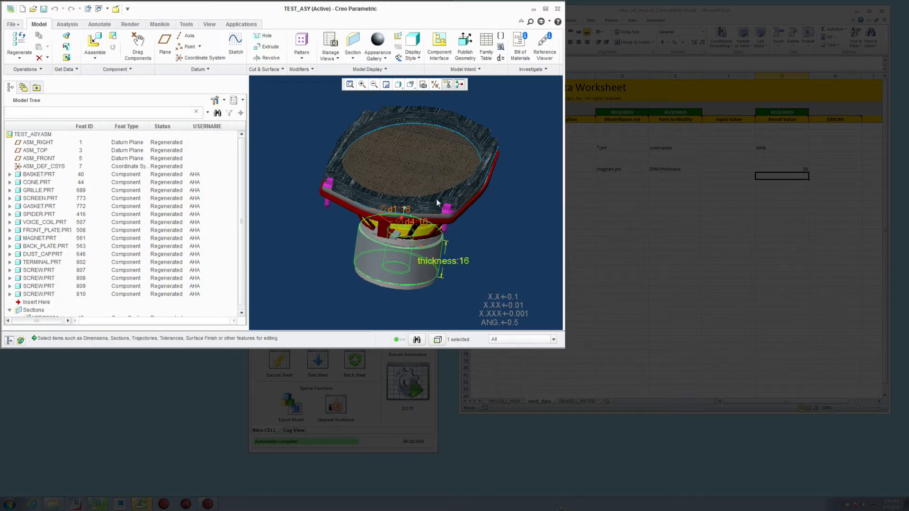
pyautogui.click(186, 24)
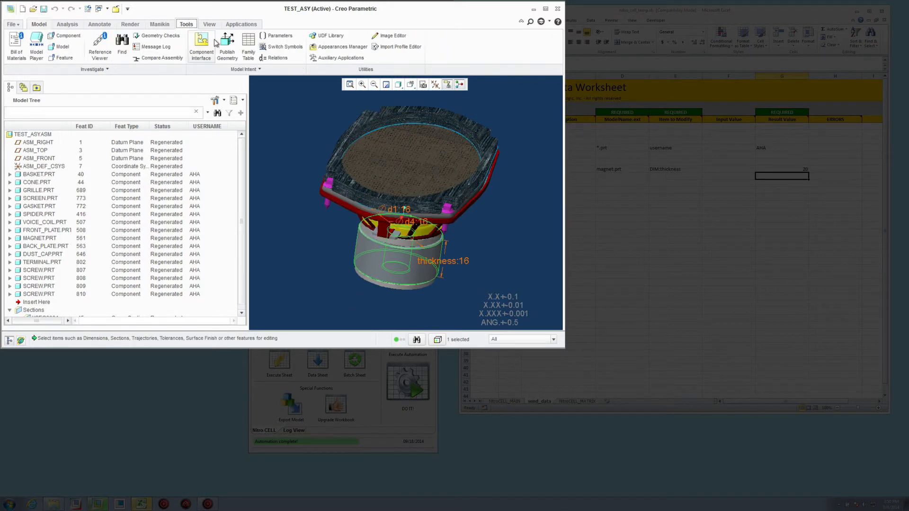
pyautogui.click(278, 50)
pyautogui.click(465, 242)
pyautogui.moveTo(466, 243)
pyautogui.mouseDown()
pyautogui.moveTo(471, 224)
pyautogui.moveTo(472, 256)
pyautogui.mouseUp()
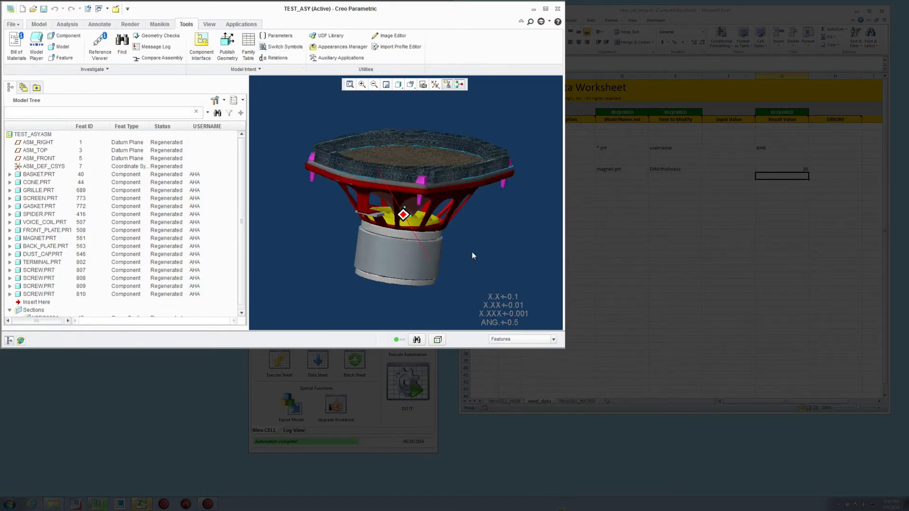
pyautogui.doubleClick(419, 263)
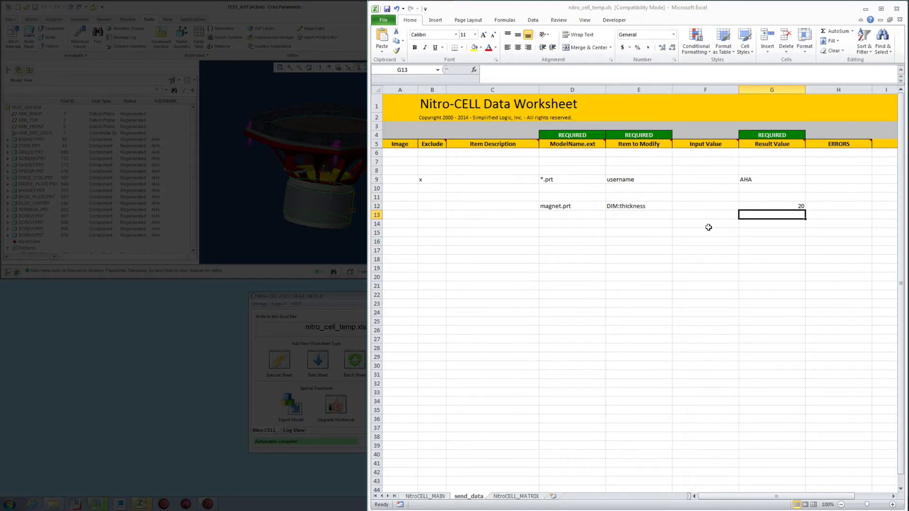
# Step: Copy the model name magnet.prt from row 12 to row 15 of the send_data worksheet in Excel
pyautogui.click(578, 225)
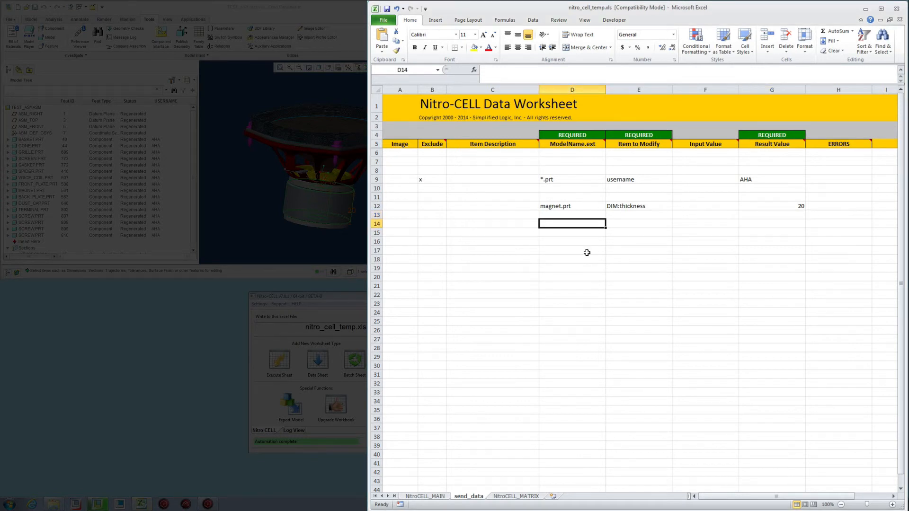
pyautogui.press('Up')
pyautogui.press('Up')
pyautogui.hotkey('ctrl', 'c')
pyautogui.press('Down')
pyautogui.press('Down')
pyautogui.press('Down')
pyautogui.hotkey('ctrl', 'v')
pyautogui.press('Escape')
pyautogui.press('Right')
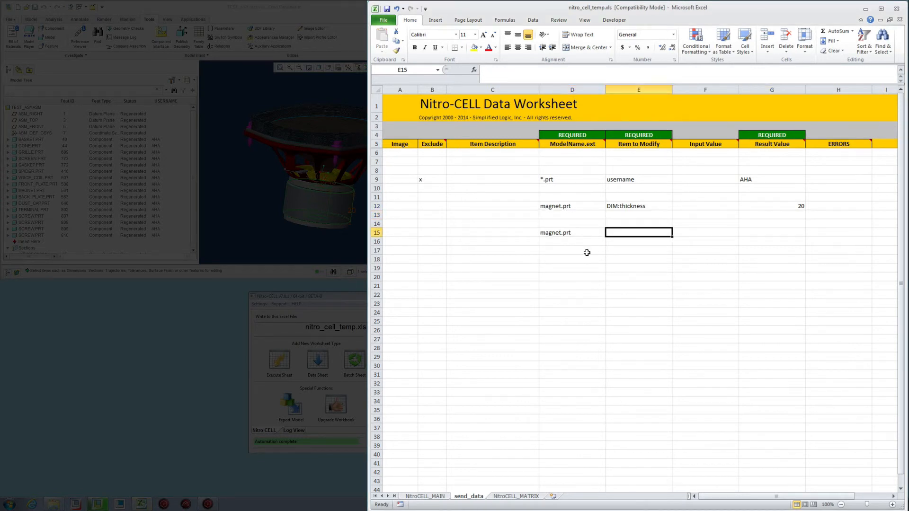
# Step: Set row 15's item to modify to NOTE:test1 and its result value to "this is a note from excel"
pyautogui.write('NOTE:')
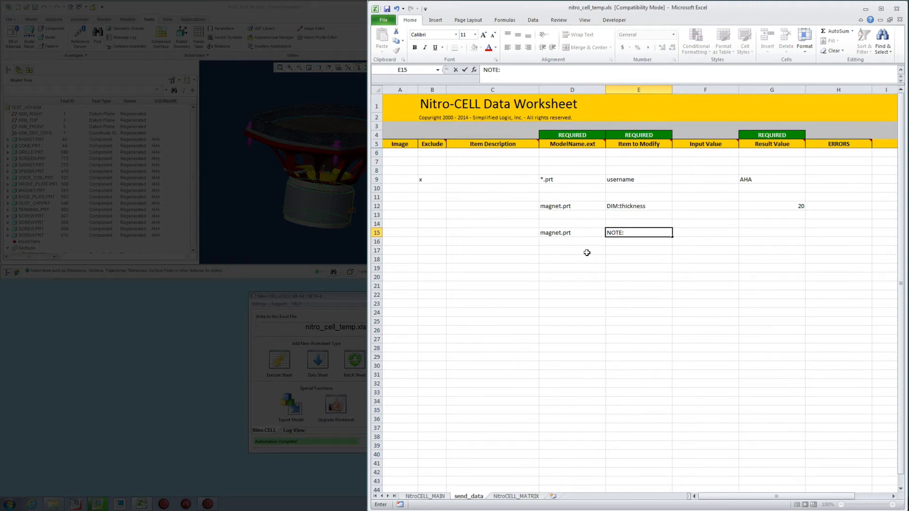
pyautogui.write('test1')
pyautogui.press('Right')
pyautogui.press('Right')
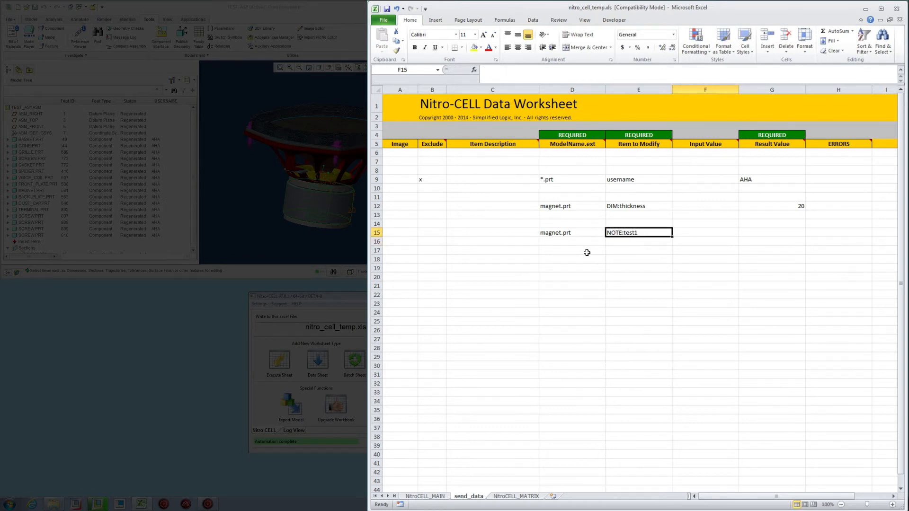
pyautogui.write('this is a note')
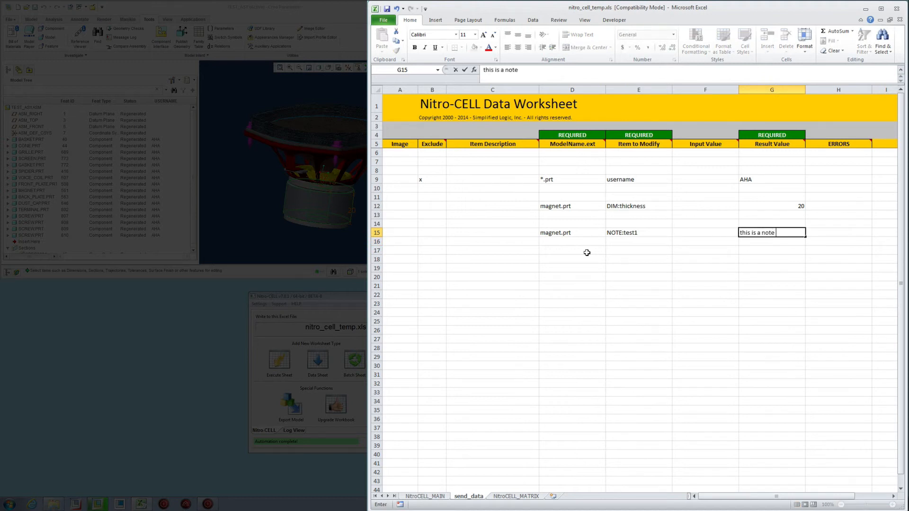
pyautogui.write(' from excel')
pyautogui.press('Return')
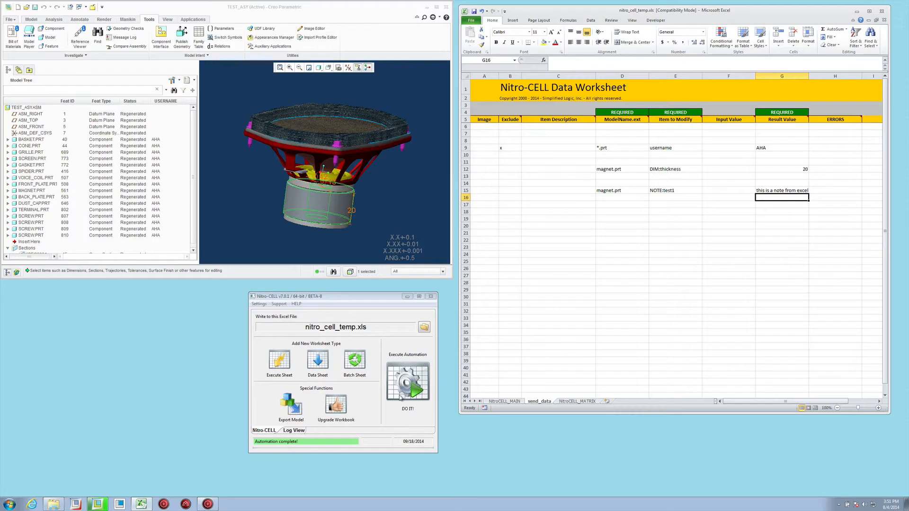
# Step: Execute the Nitro-CELL automation with the note row and open the in-session part magnet.prt in Creo Parametric
pyautogui.click(401, 394)
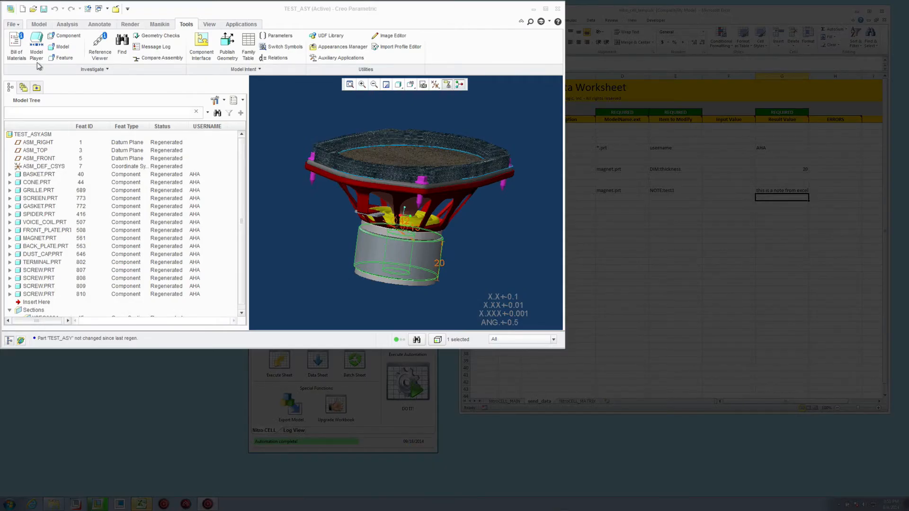
pyautogui.click(117, 10)
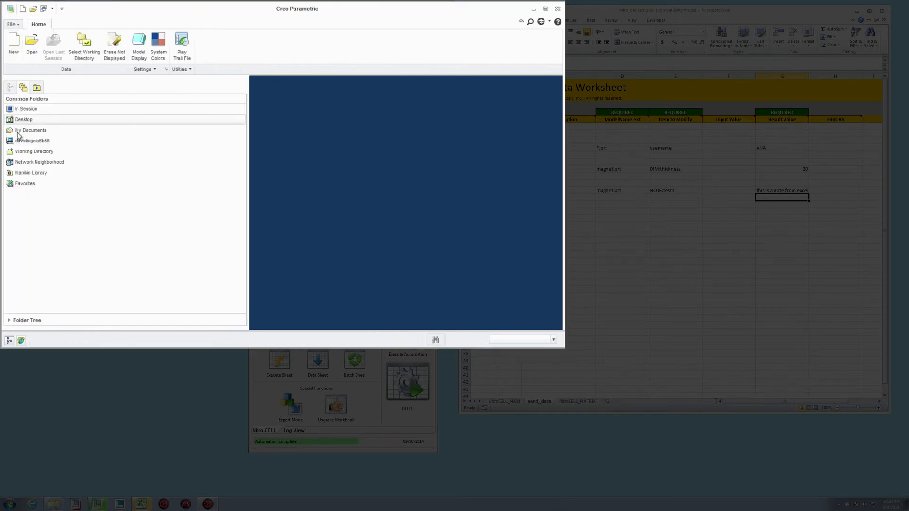
pyautogui.click(33, 109)
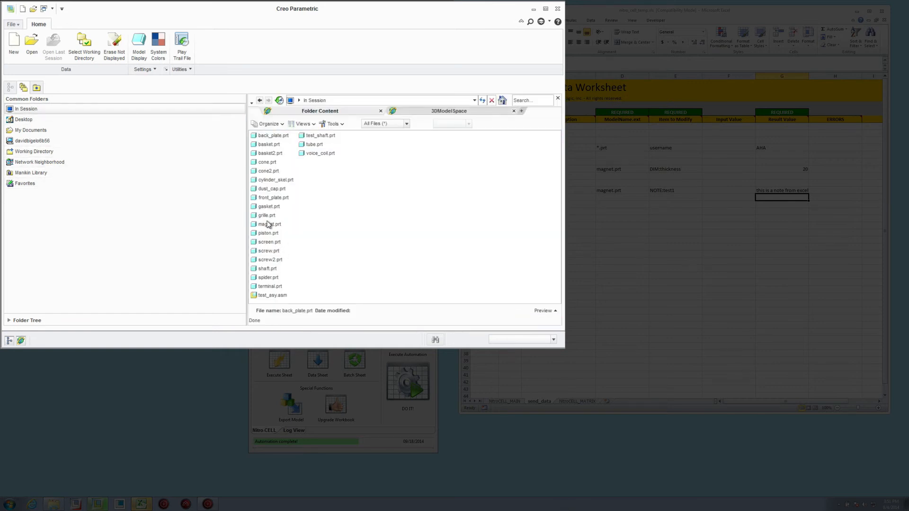
pyautogui.doubleClick(270, 224)
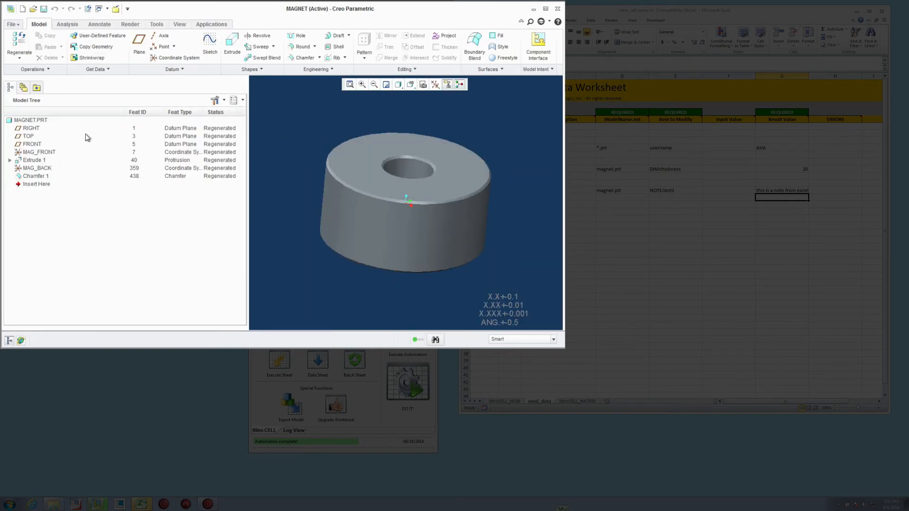
# Step: Turn on the display of annotations in the magnet part's model tree filters
pyautogui.click(242, 100)
pyautogui.click(224, 100)
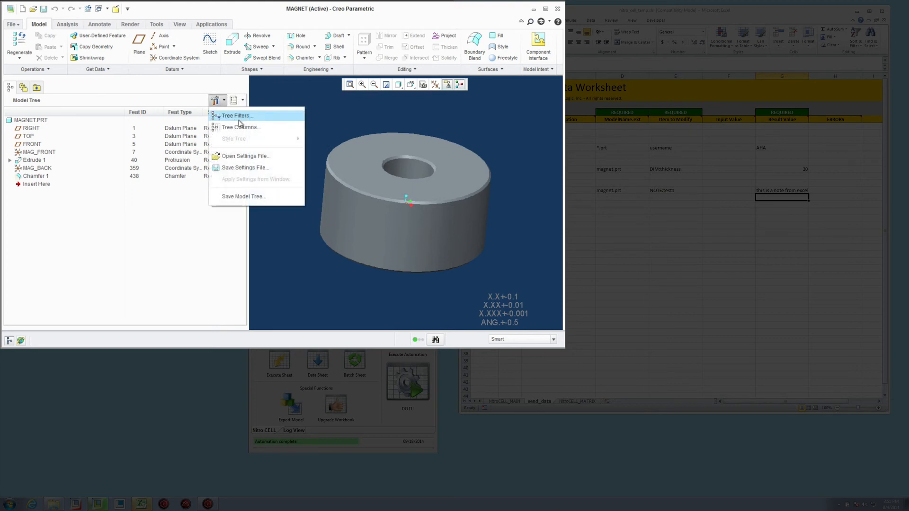
pyautogui.click(244, 118)
pyautogui.click(288, 182)
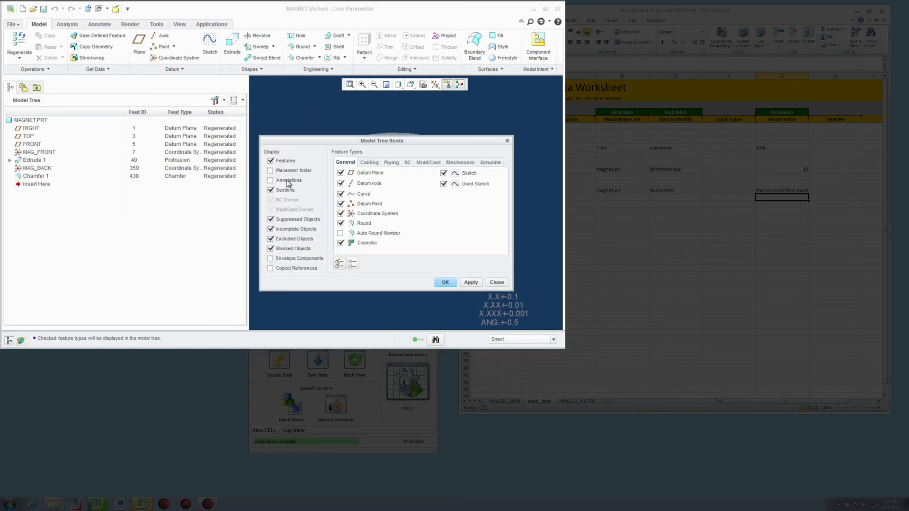
pyautogui.click(465, 283)
pyautogui.click(445, 283)
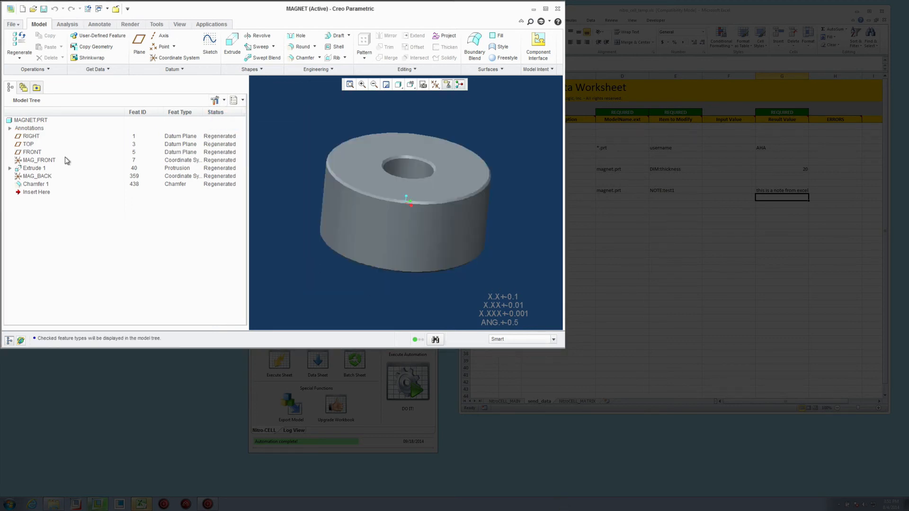
# Step: Open the properties of the test1 note under the magnet's annotations to check its text, and close them without changes
pyautogui.click(10, 128)
pyautogui.click(36, 136)
pyautogui.rightClick(36, 137)
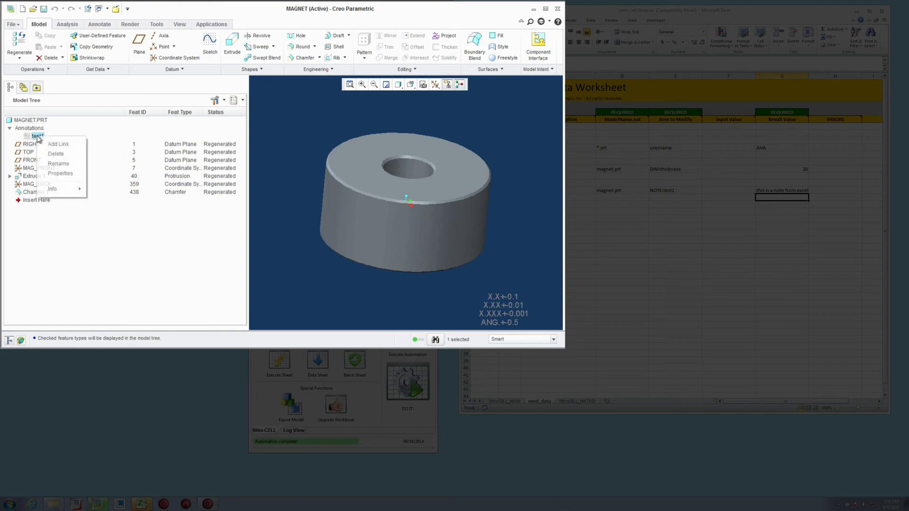
pyautogui.click(68, 175)
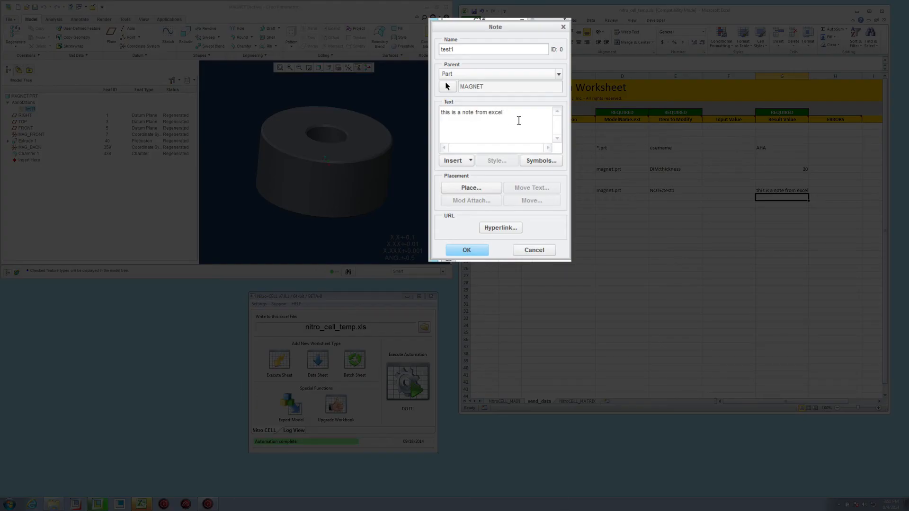
pyautogui.click(538, 251)
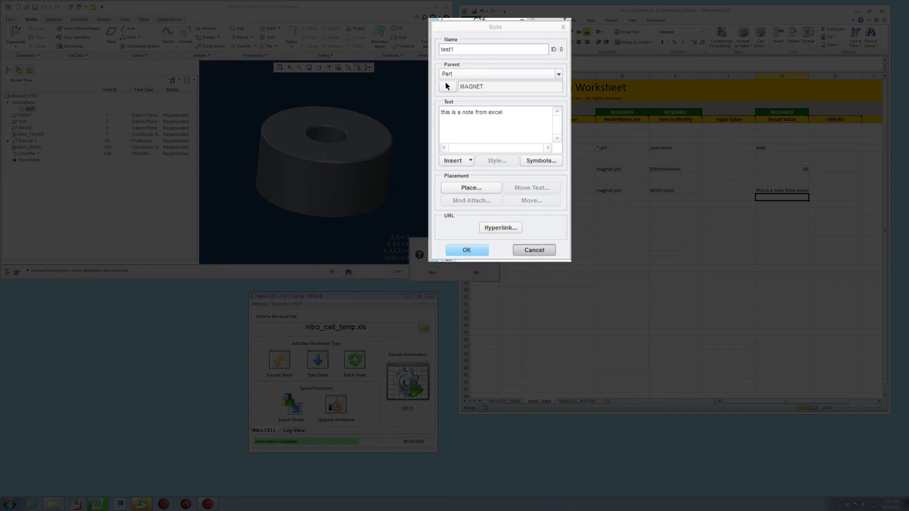